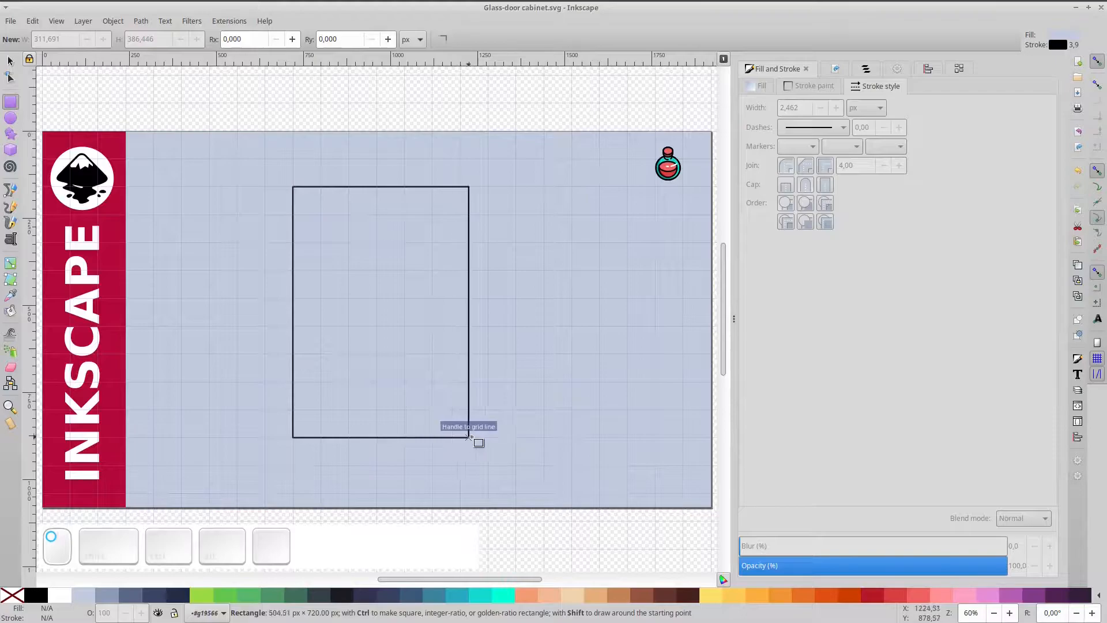
Step: Fill the new 560 × 720 px rectangle with white and set its stroke width to 6 px
click(62, 597)
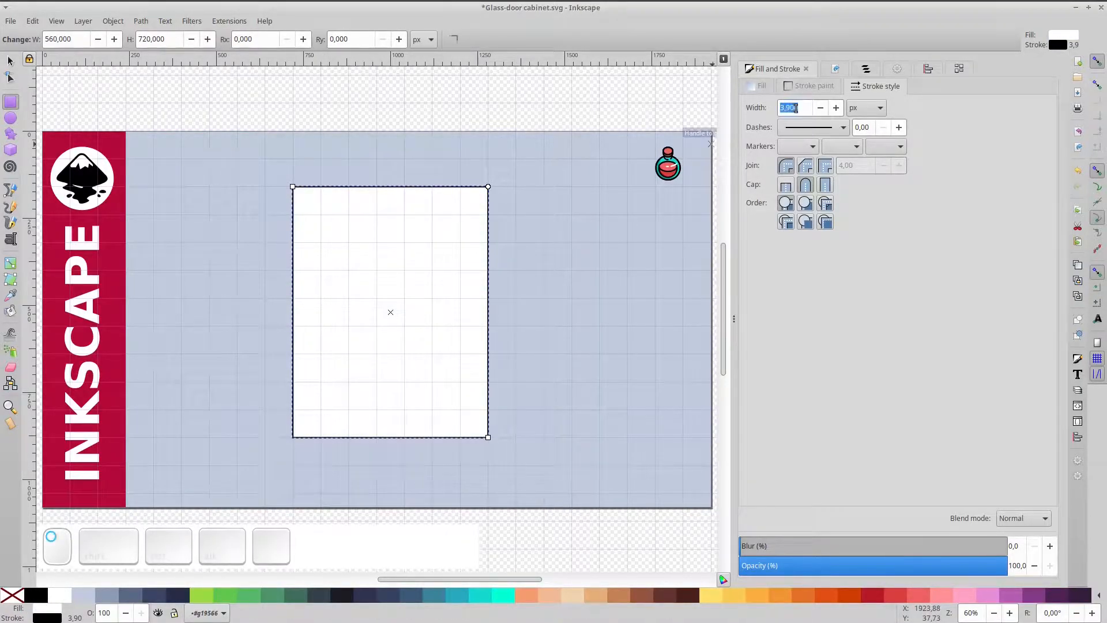
text(6)
click(757, 85)
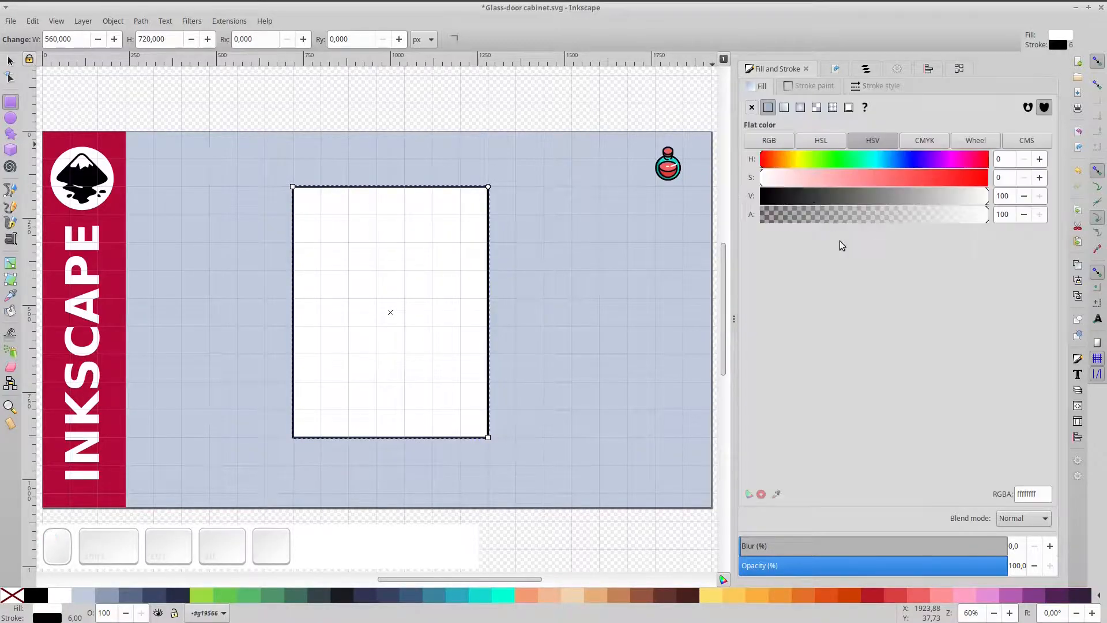
Step: Duplicate the cabinet rectangle and shrink the copy about its centre to about 406 × 566 px
click(9, 61)
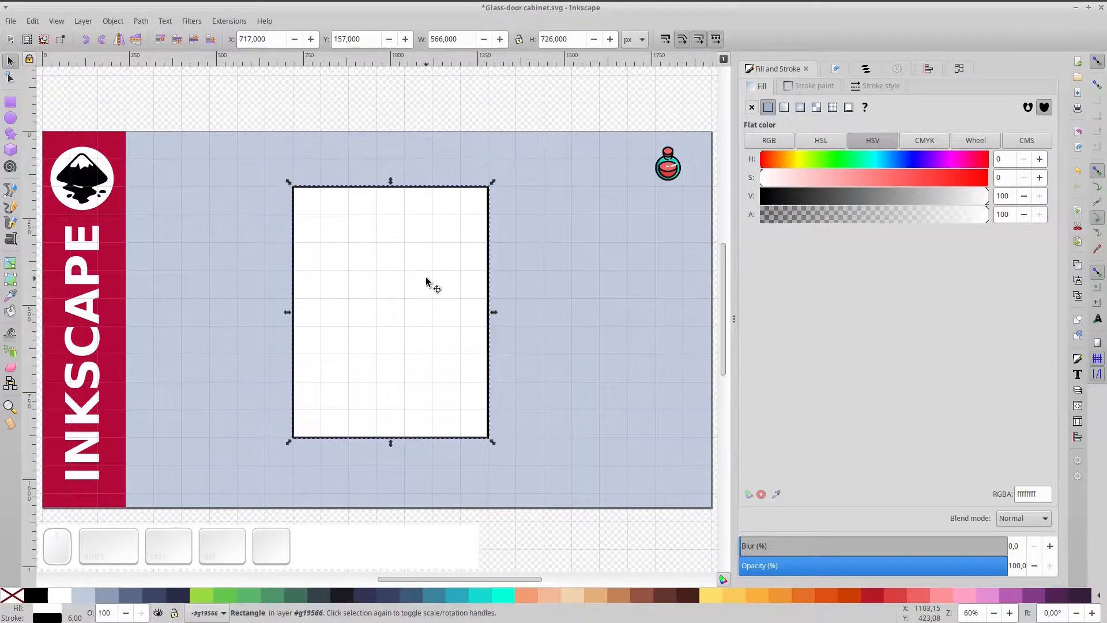
key(ctrl+d)
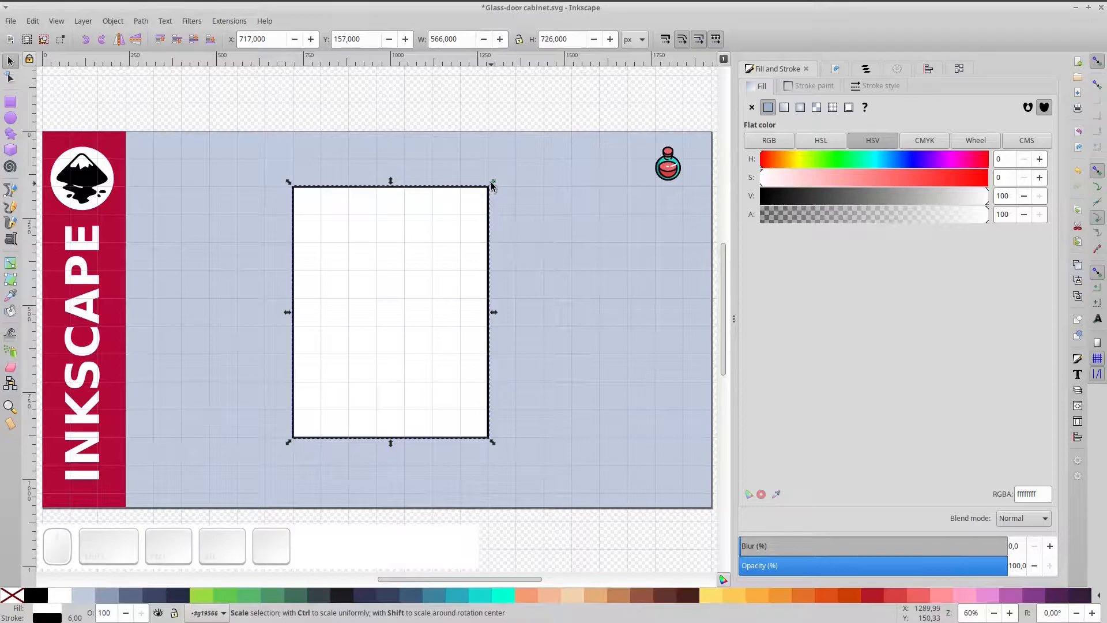
drag(492, 185, 416, 213)
scroll(330, 223, up, 1)
drag(416, 472, 413, 494)
drag(420, 428, 440, 409)
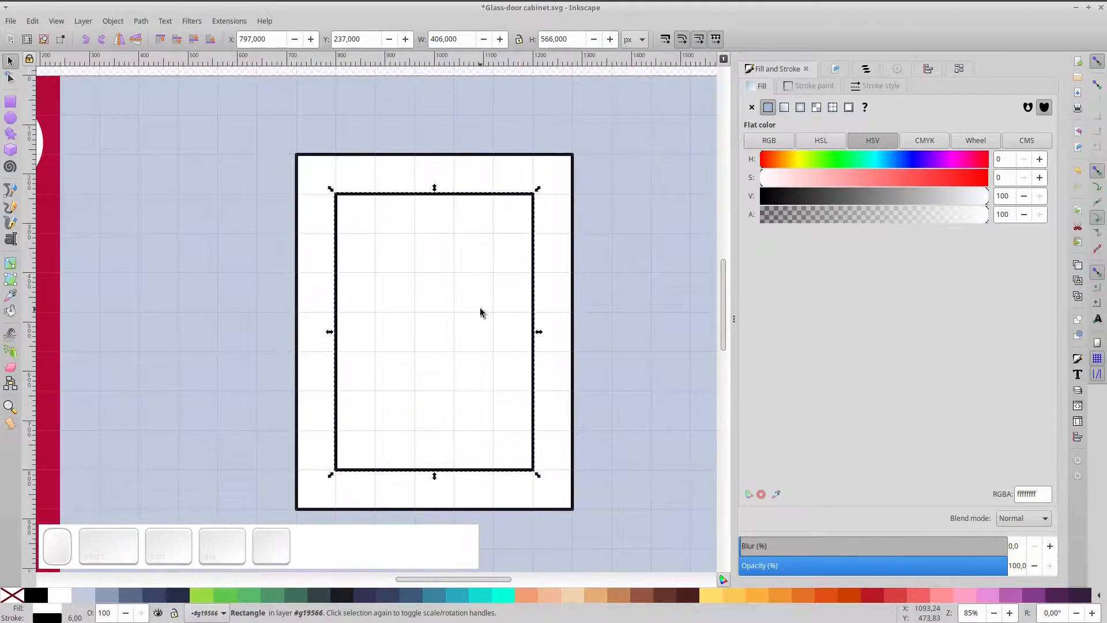
Step: Duplicate the inner rectangle and shrink the copy to about 343 × 499 px, leaving an even margin inside the middle rectangle
key(ctrl+d)
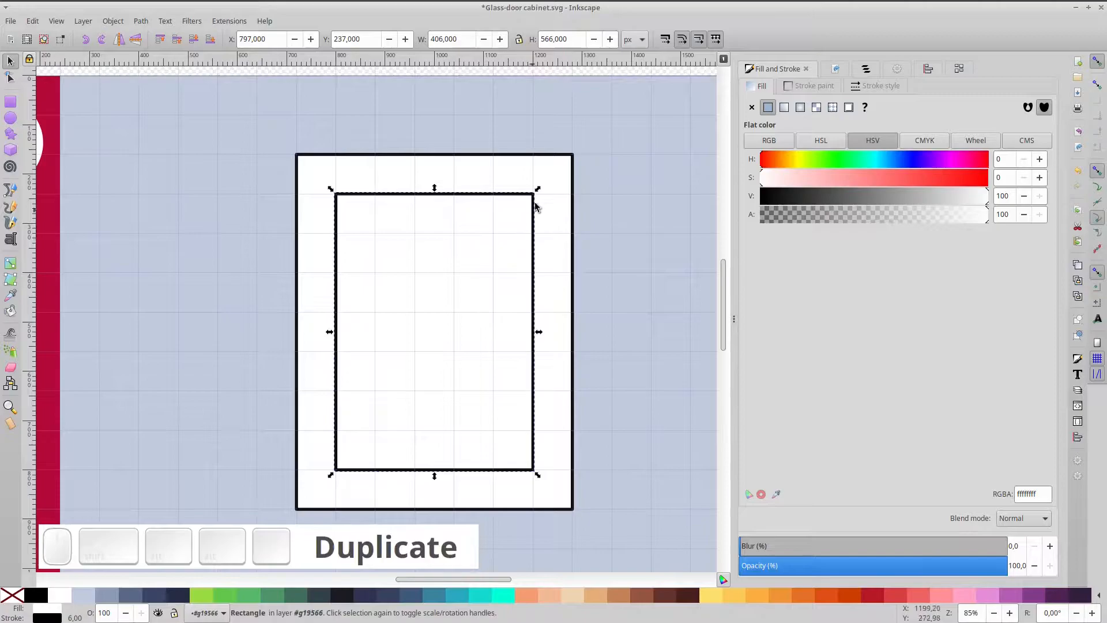
drag(536, 190, 523, 202)
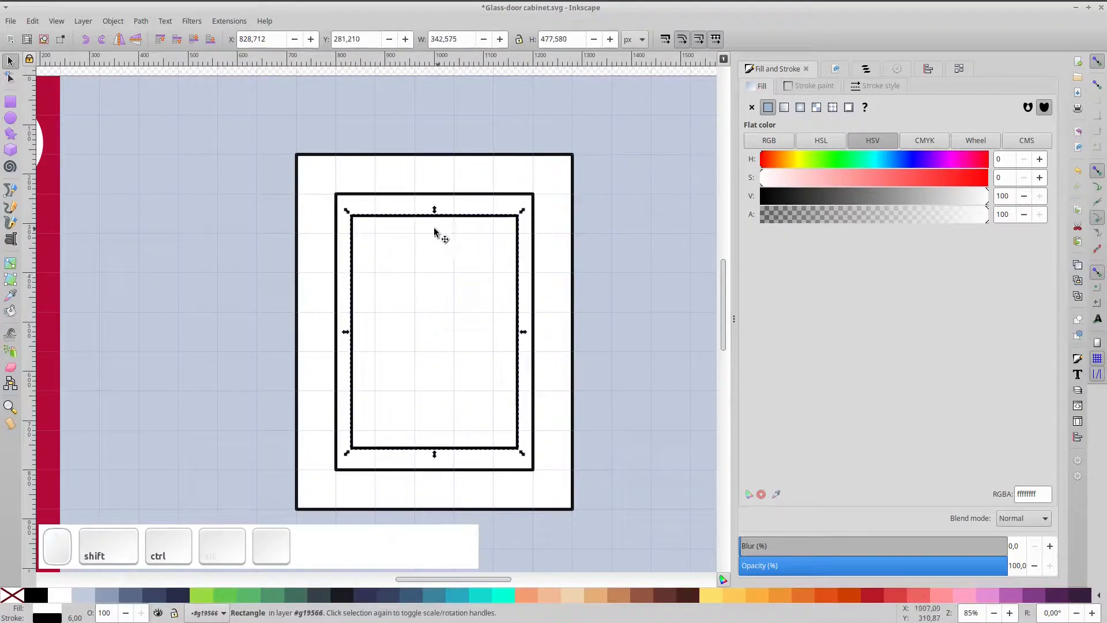
mouse_move(435, 212)
mouse_down()
mouse_move(433, 199)
mouse_move(431, 209)
mouse_up()
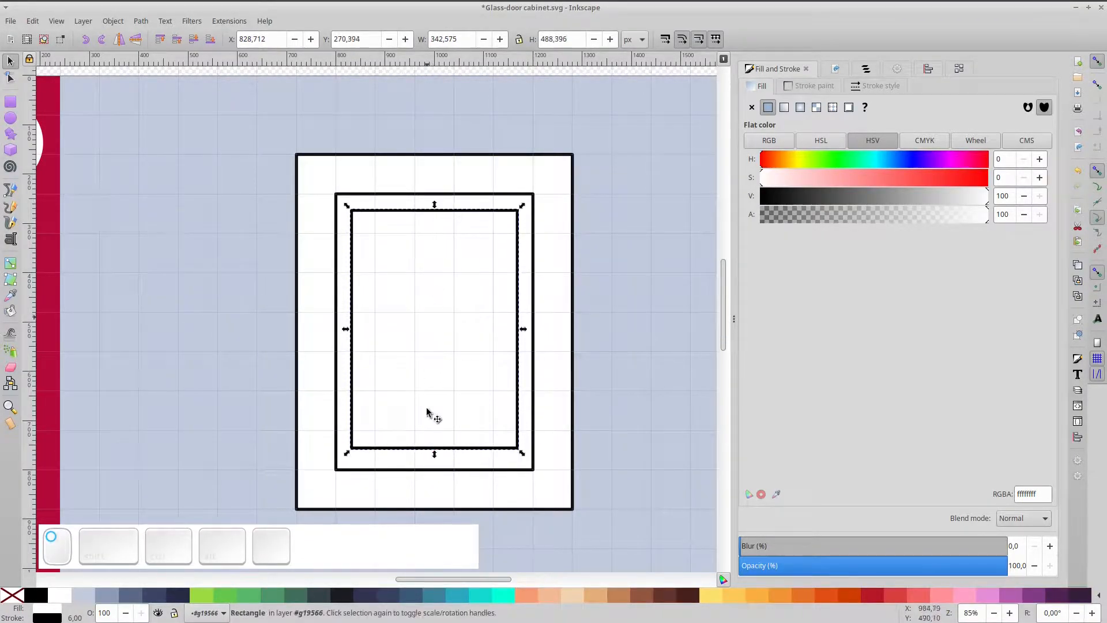
drag(431, 454, 437, 455)
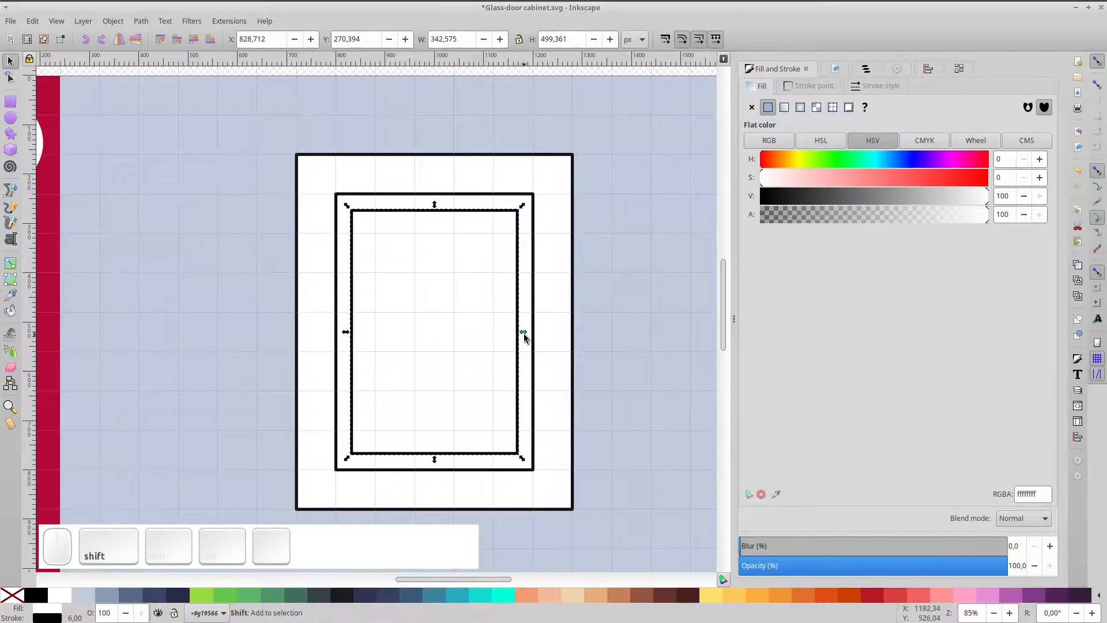
Step: Enlarge the middle rectangle about its centre to about 453 × 623 px and fill the innermost rectangle with teal 29a9bf
click(522, 332)
drag(539, 332, 551, 331)
drag(435, 189, 434, 174)
click(405, 330)
click(452, 594)
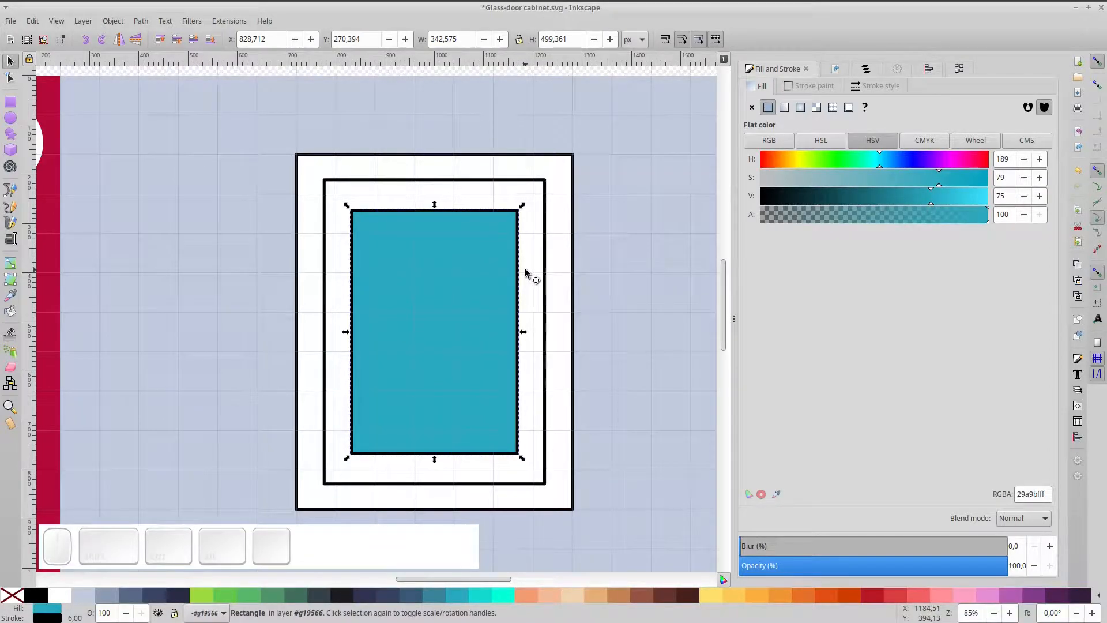
Step: Draw a fully rounded bar about 650 × 41 px along the cabinet's top edge and centre it horizontally on the outer rectangle
click(10, 102)
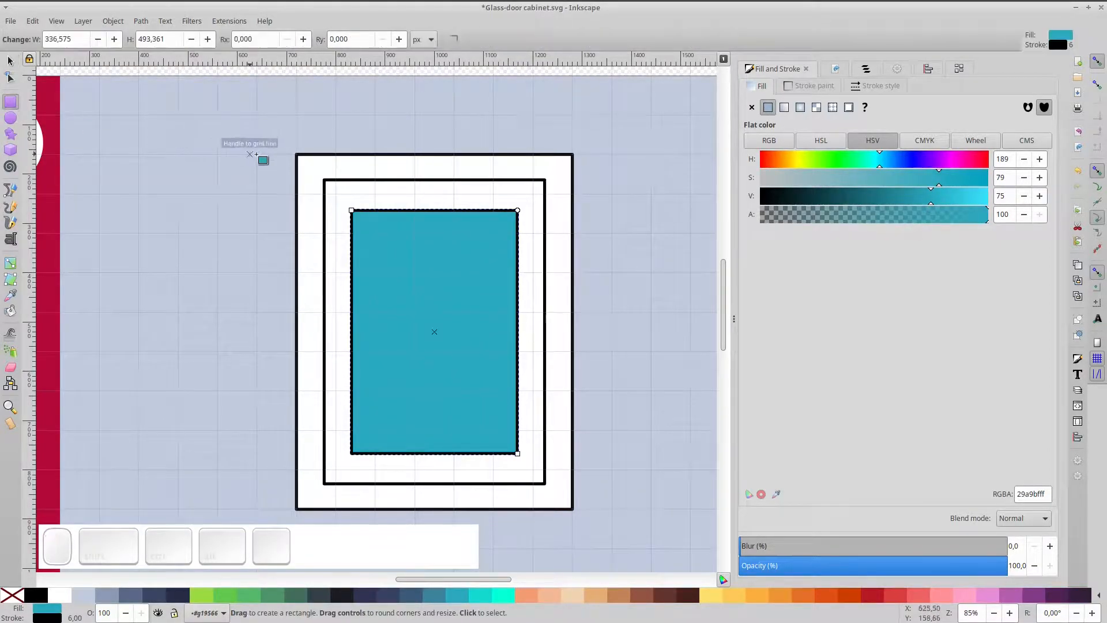
drag(269, 134, 602, 214)
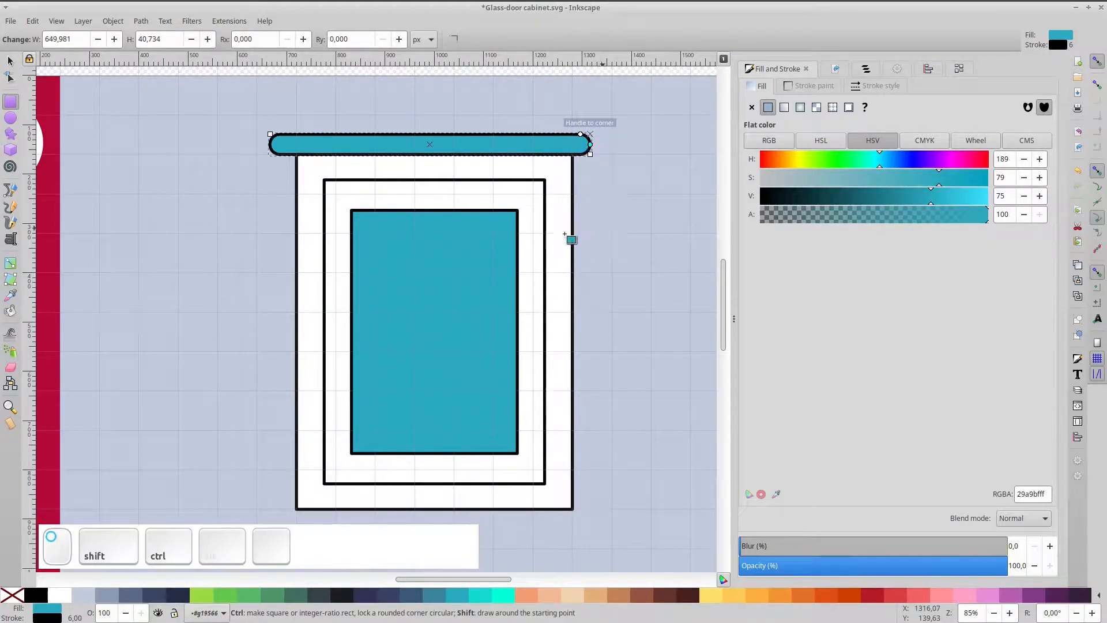
key(s)
shift+click(482, 173)
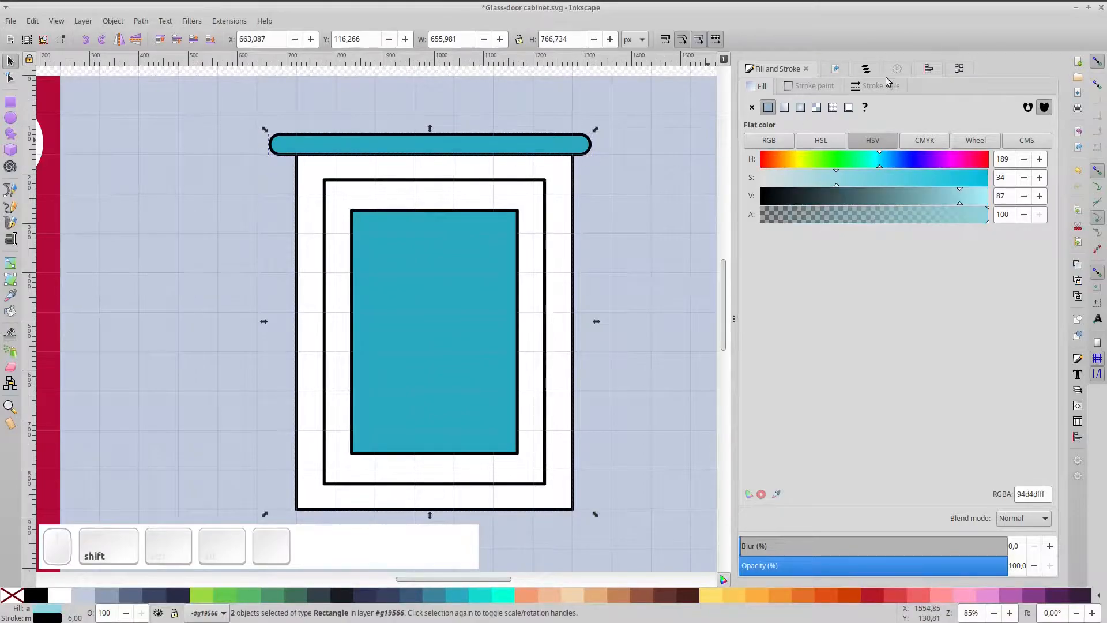
click(928, 70)
click(997, 114)
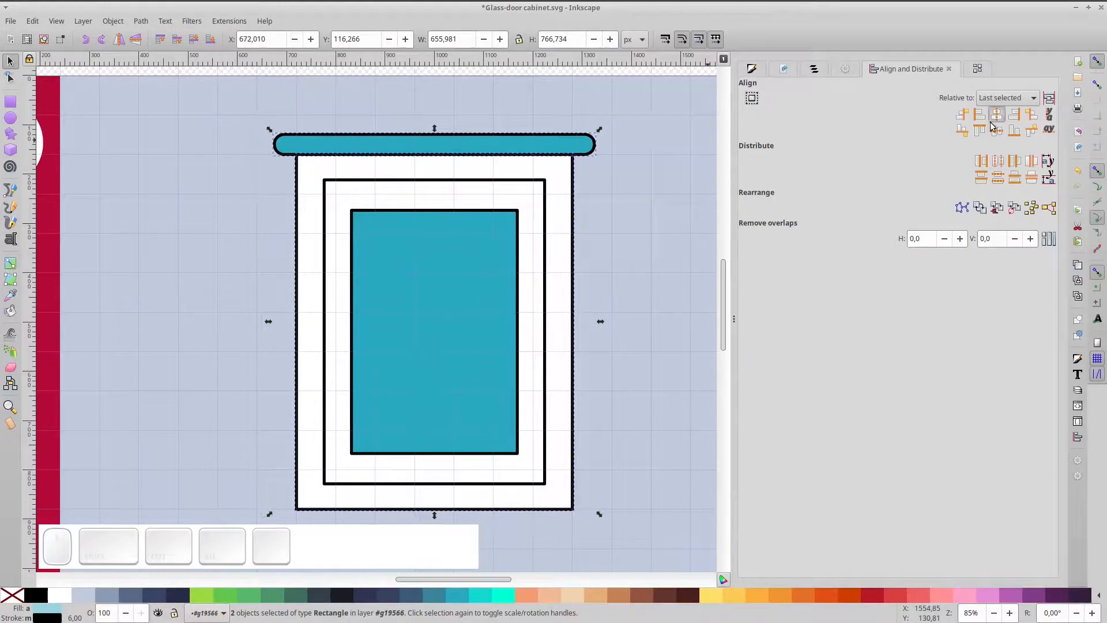
click(503, 131)
Step: Draw an upper half circle with a radius of about 183 px and move it up onto the rounded bar
click(10, 120)
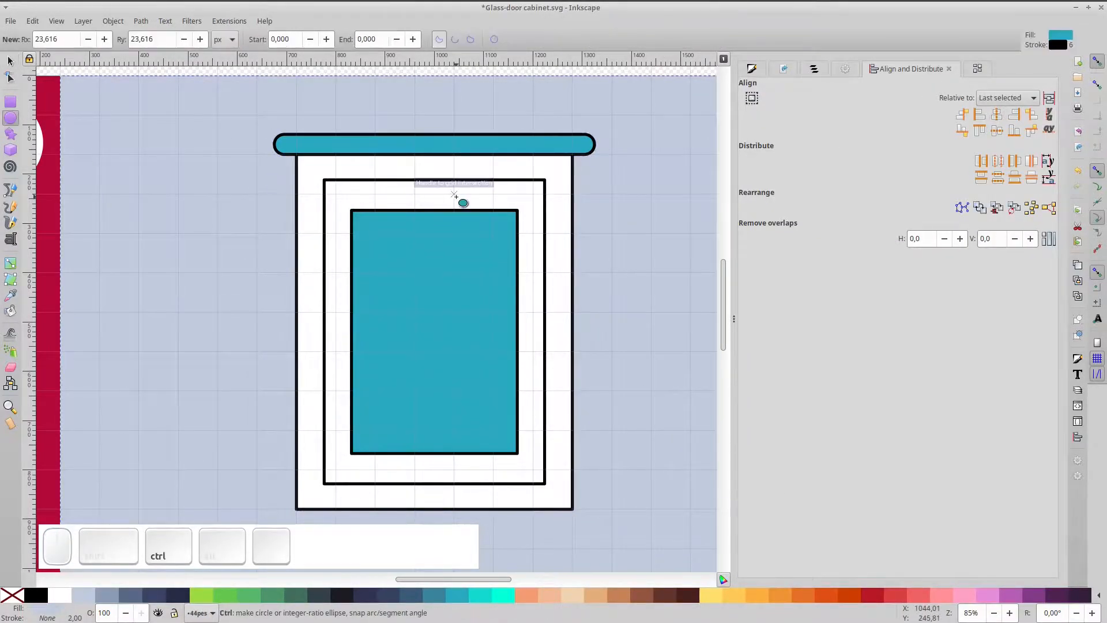
scroll(459, 199, down, 1)
drag(435, 139, 499, 203)
drag(499, 138, 365, 139)
drag(496, 111, 499, 139)
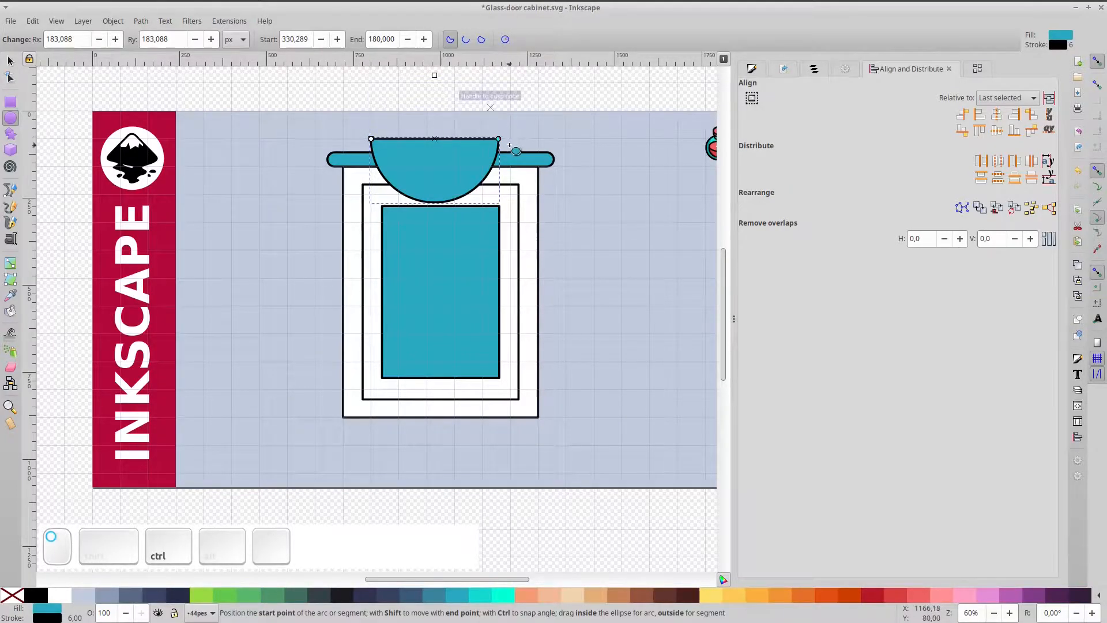
click(10, 60)
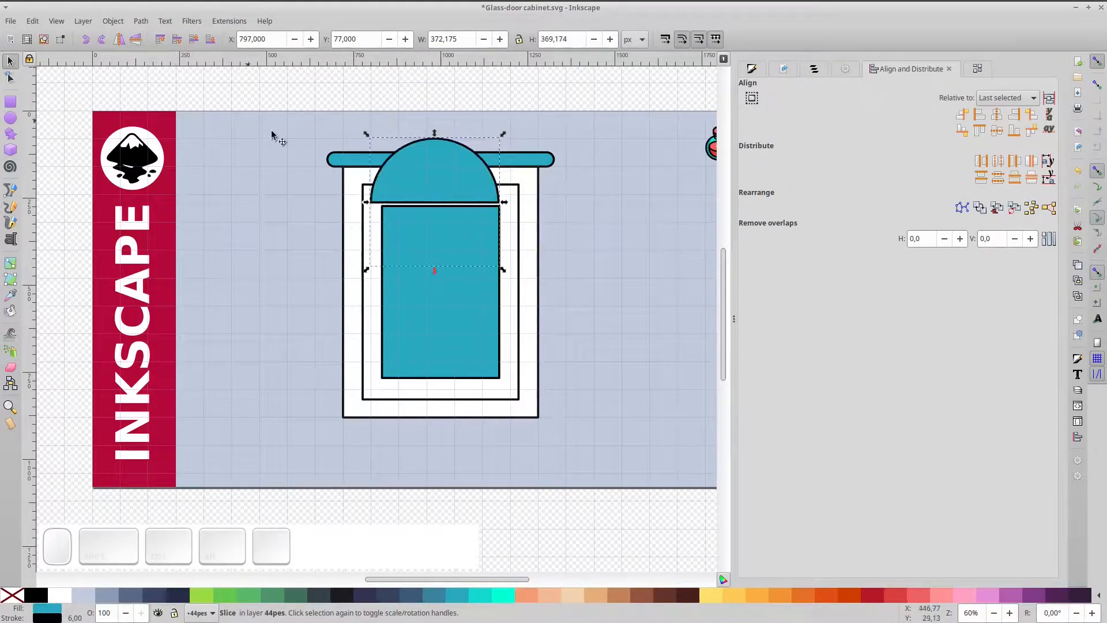
drag(478, 180, 471, 139)
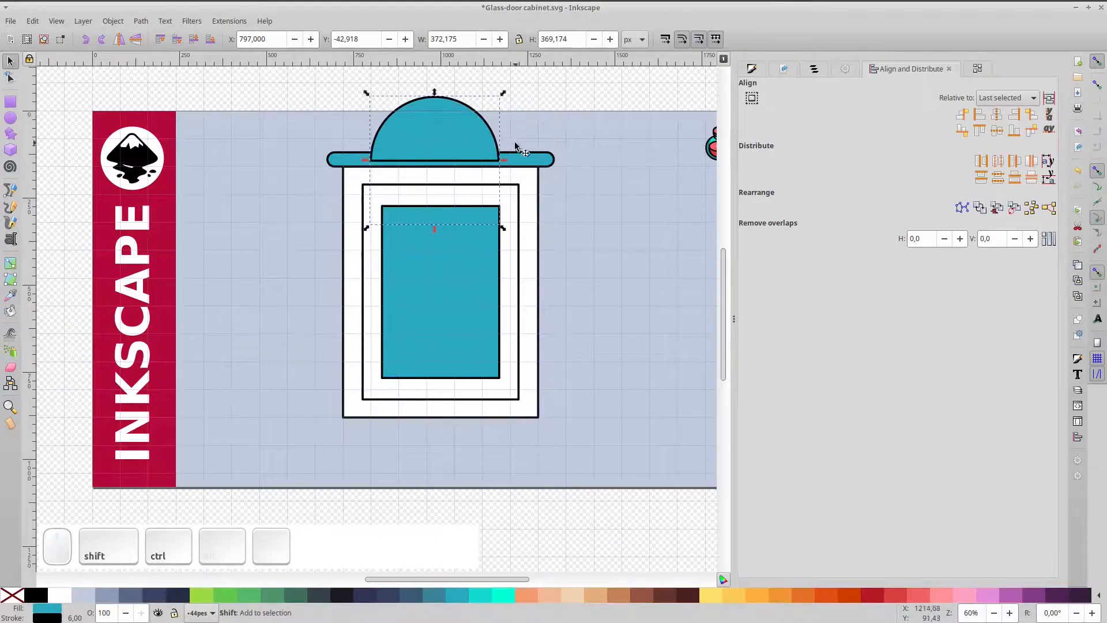
Step: Ungroup the group that holds the rounded bar and the cabinet rectangles
shift+click(525, 151)
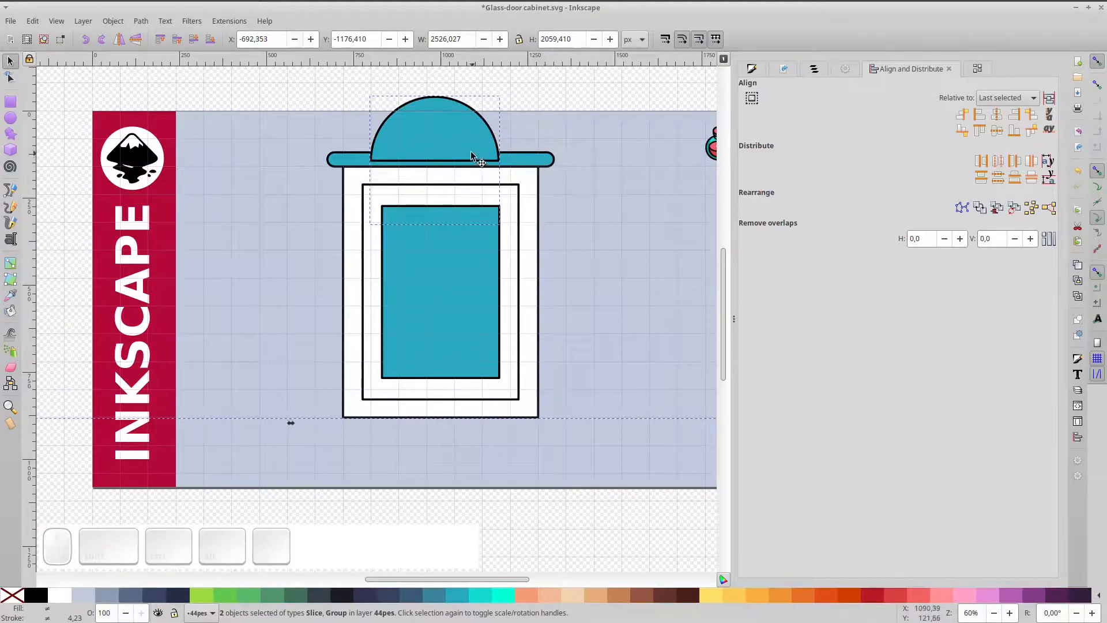
click(490, 252)
click(490, 437)
click(516, 156)
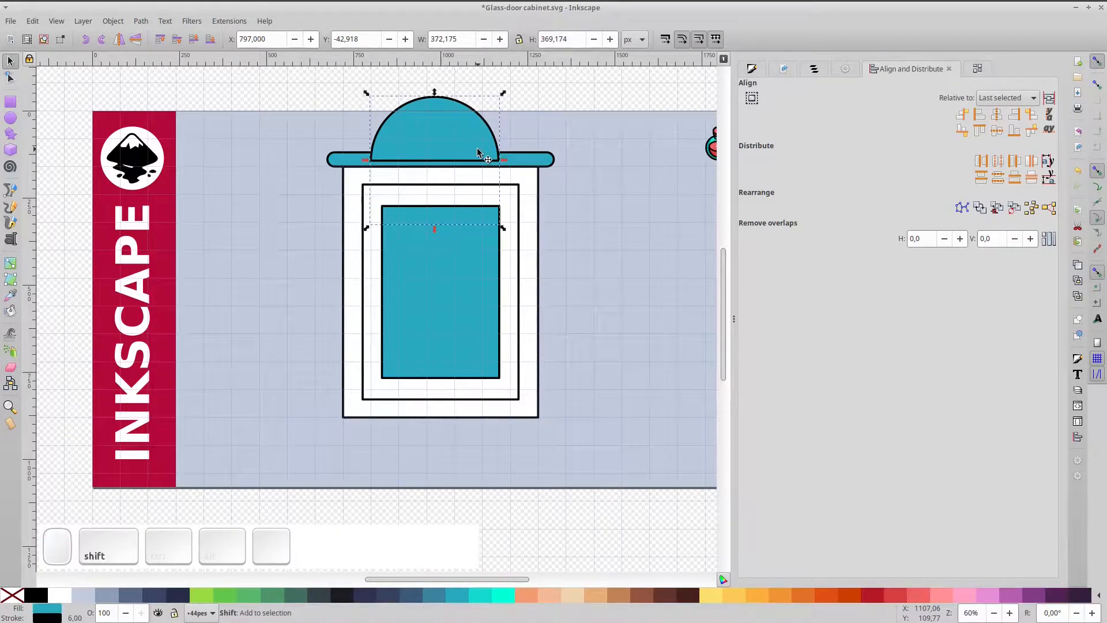
shift+click(528, 162)
key(ctrl+shift+g)
click(501, 130)
Step: Centre the half circle horizontally on the rounded bar and unite both into one crown shape
click(471, 132)
shift+click(550, 160)
click(996, 117)
click(547, 89)
click(466, 151)
shift+click(525, 161)
key(ctrl+plus)
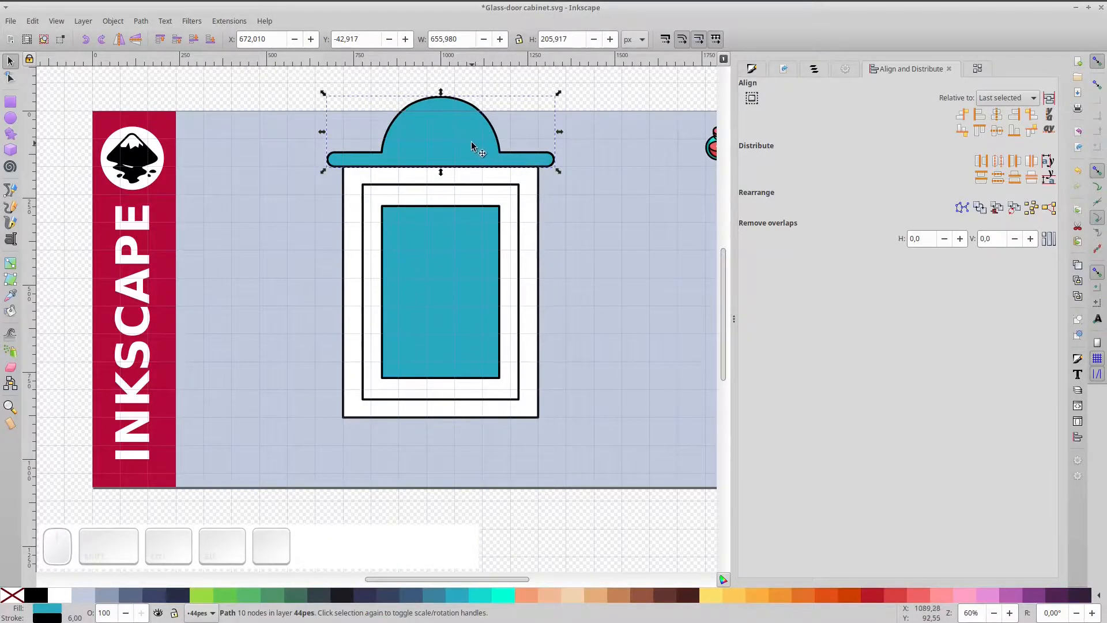
Step: Draw a full circle with an 80 px radius inside the dome and set its stroke width to 6 px
click(10, 118)
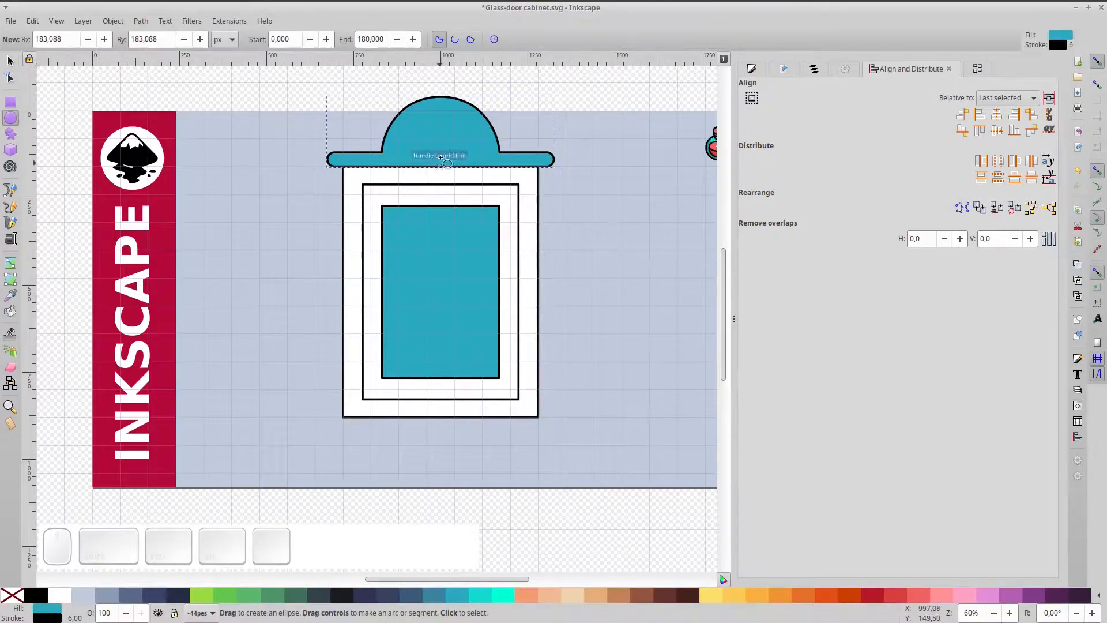
drag(441, 139, 474, 166)
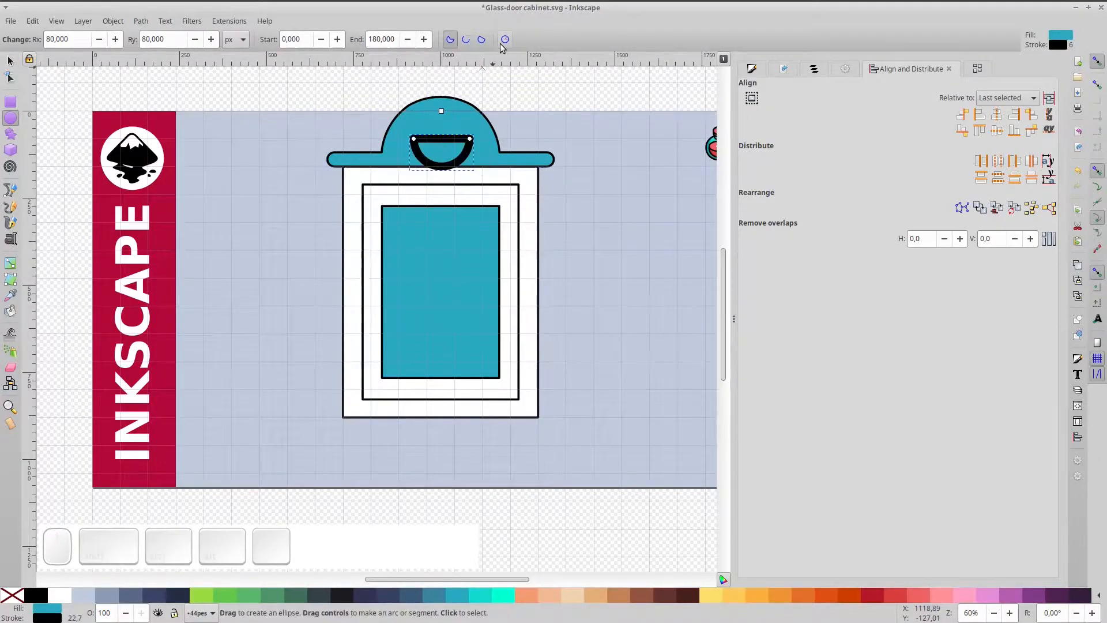
click(751, 69)
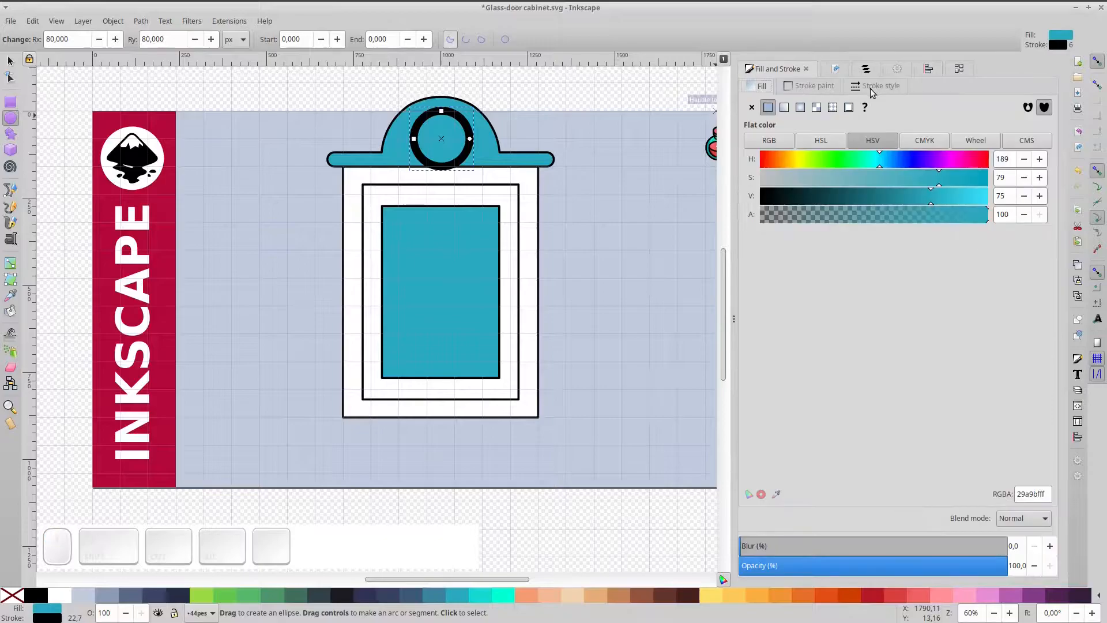
text(6)
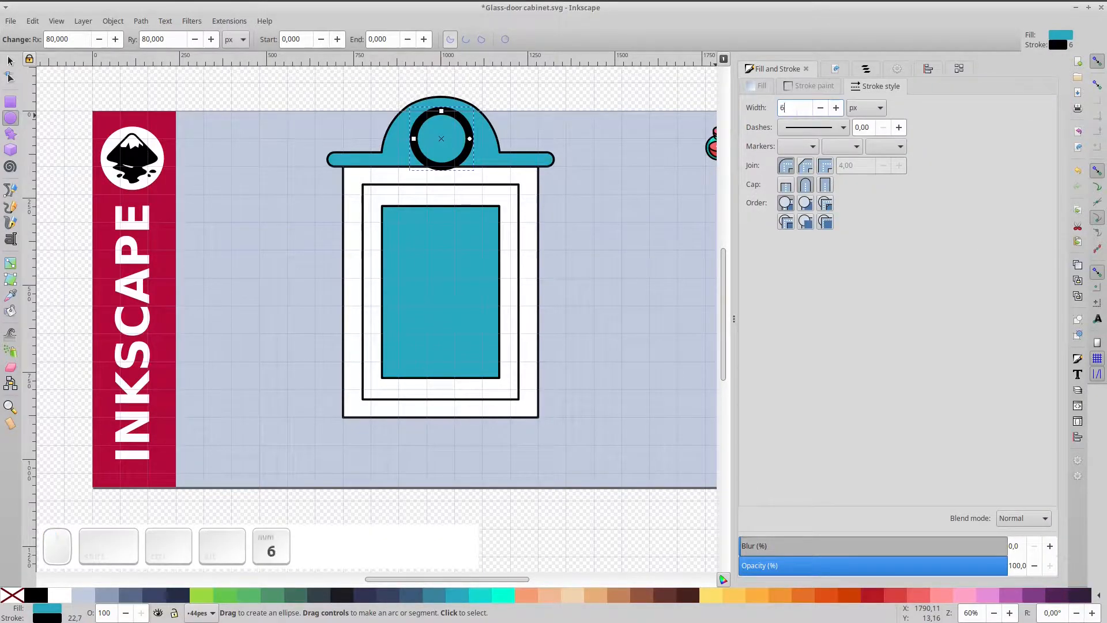
key(Return)
Step: Shrink the circle to a radius of about 68 px and centre it horizontally on the crown shape
scroll(453, 119, up, 2)
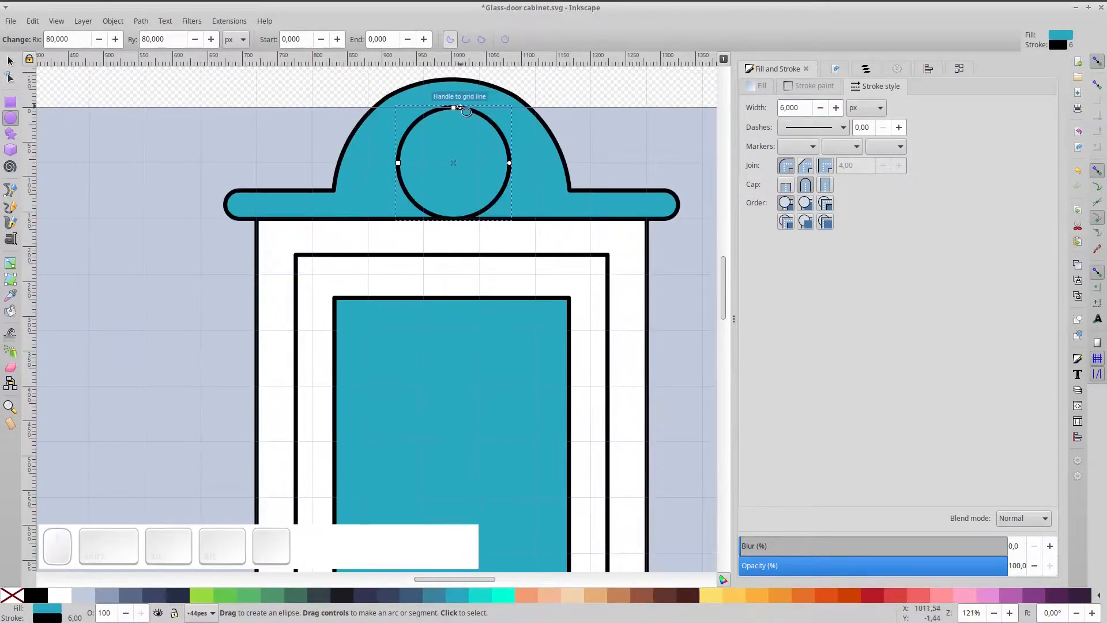
drag(450, 115, 450, 115)
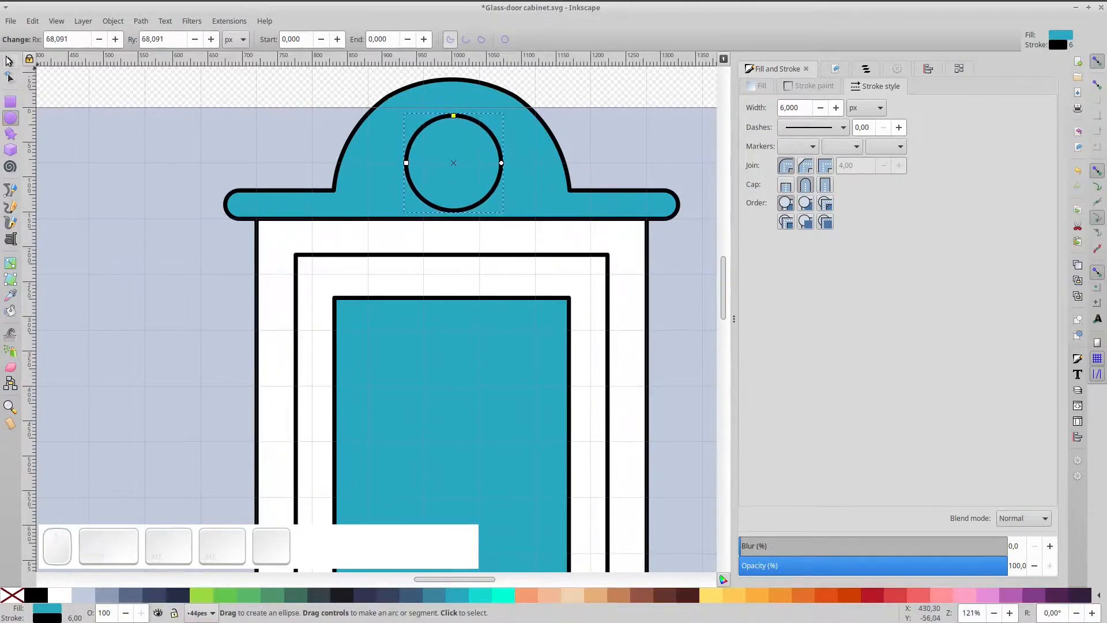
click(10, 61)
shift+click(474, 97)
click(927, 71)
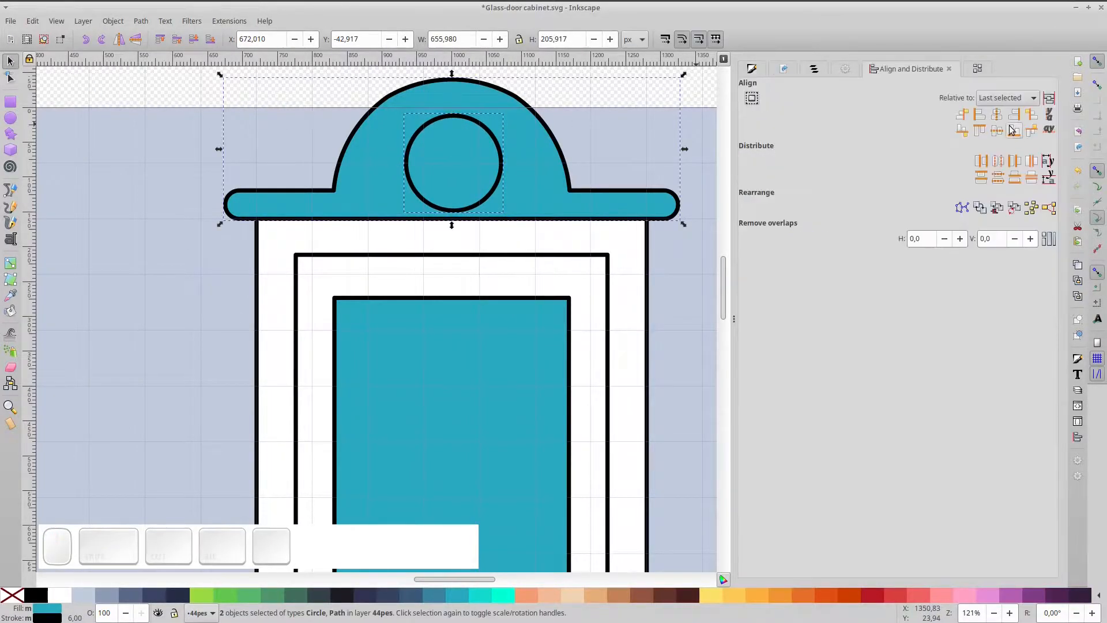
click(998, 119)
Step: Move the circle slightly upward inside the dome
click(476, 181)
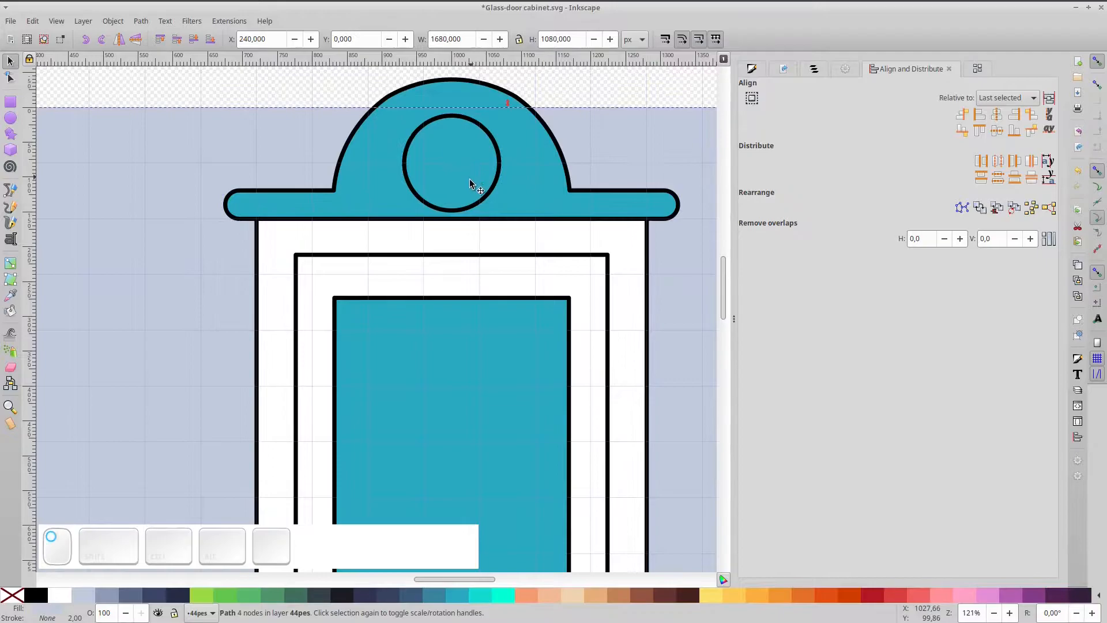
click(470, 176)
drag(470, 176, 470, 166)
Step: Fill the crown shape with white and the circle inside it with light blue-grey
click(546, 204)
click(59, 595)
click(460, 185)
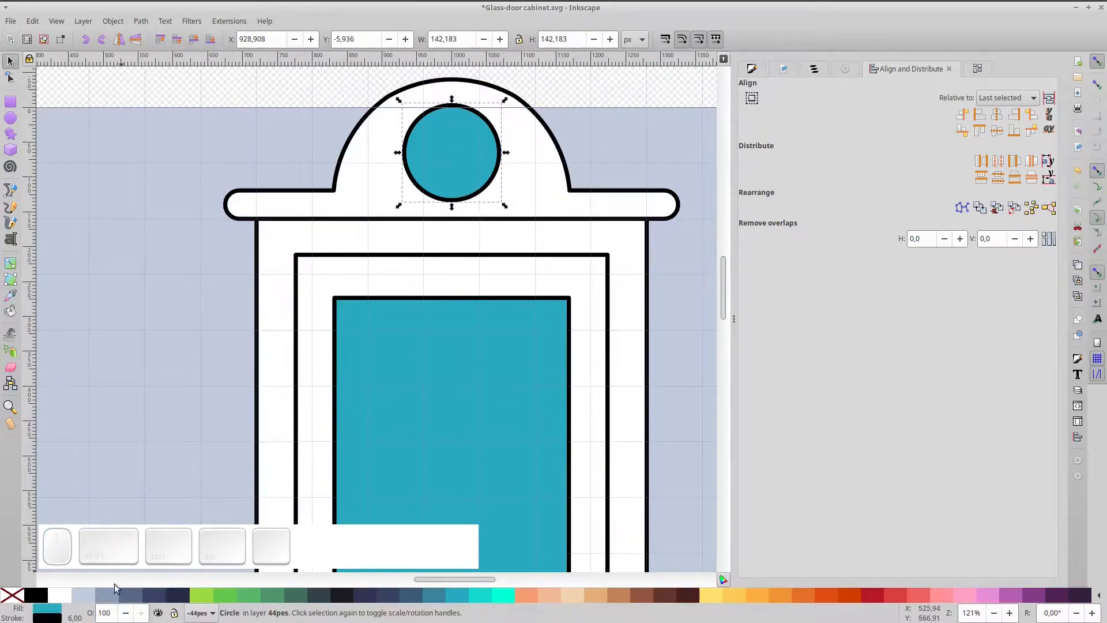
click(94, 599)
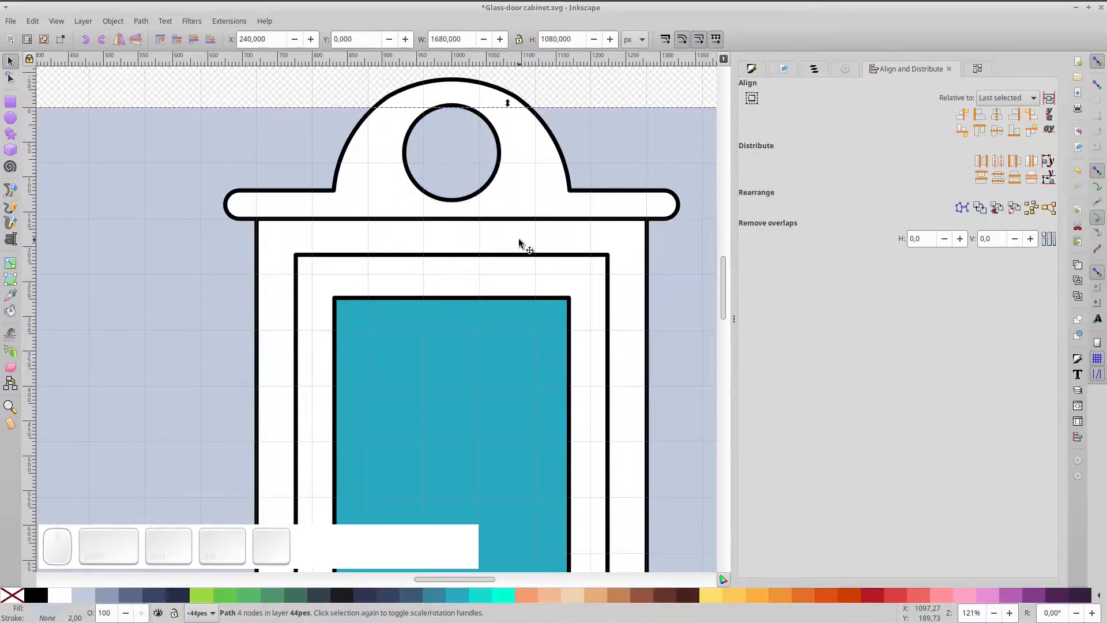
Step: Duplicate the teal pane and subtract the copy from the middle rectangle with Difference to make a hollow door frame
scroll(521, 242, down, 1)
ctrl+click(521, 242)
key(KP_5)
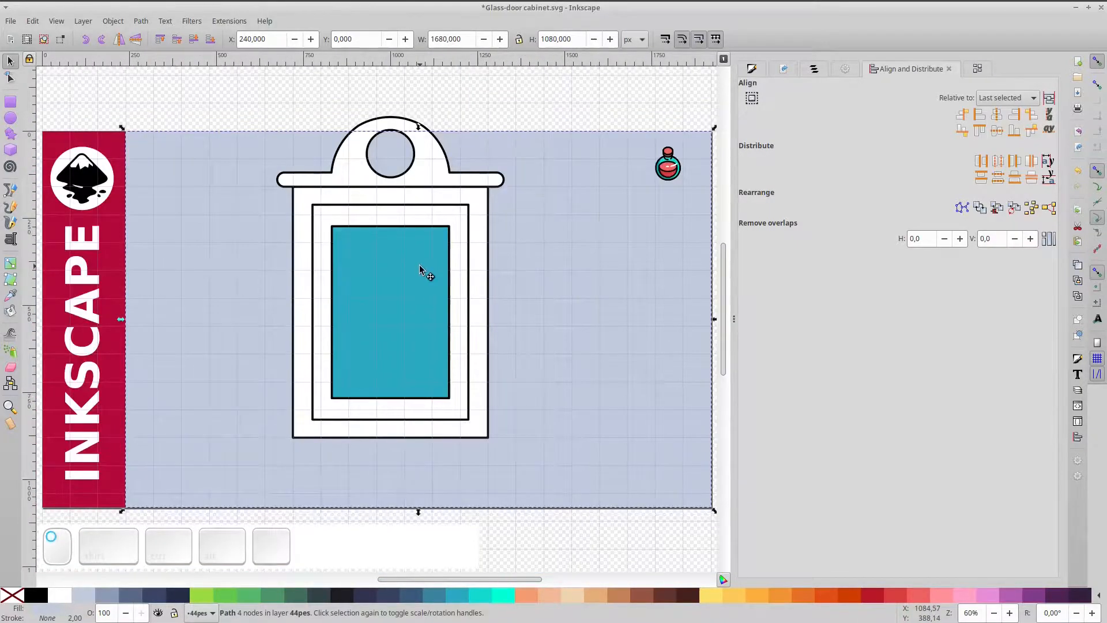
click(418, 325)
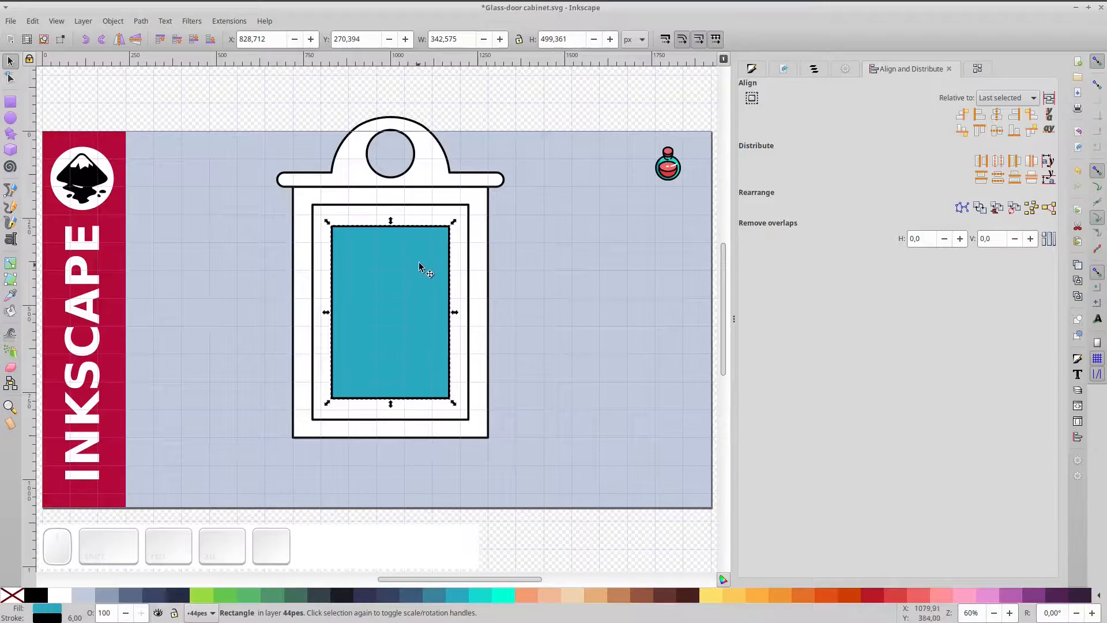
key(ctrl+d)
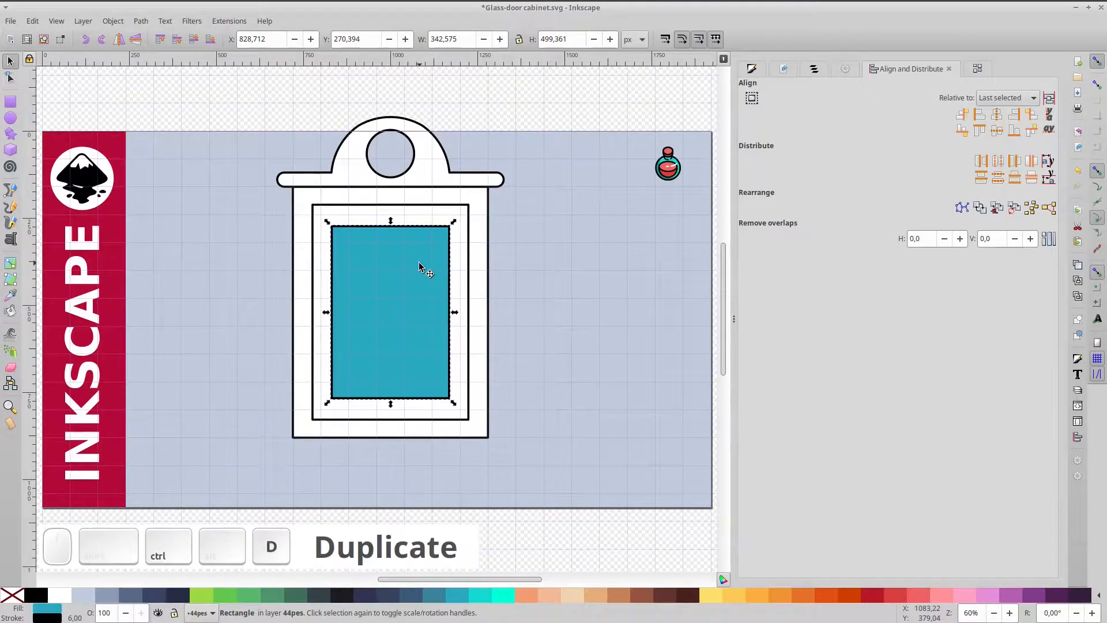
alt+shift+click(419, 254)
key(ctrl+minus)
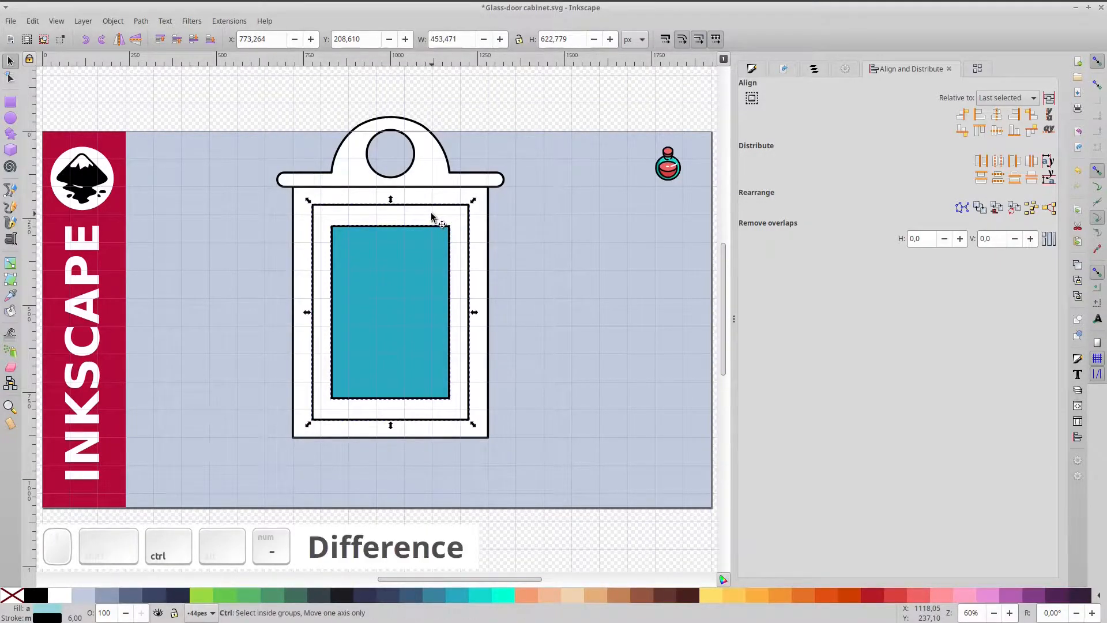
Step: Subtract the pane's shape from the outer cabinet body with Difference, then test the opening by moving the pane aside and undoing the move
click(429, 201)
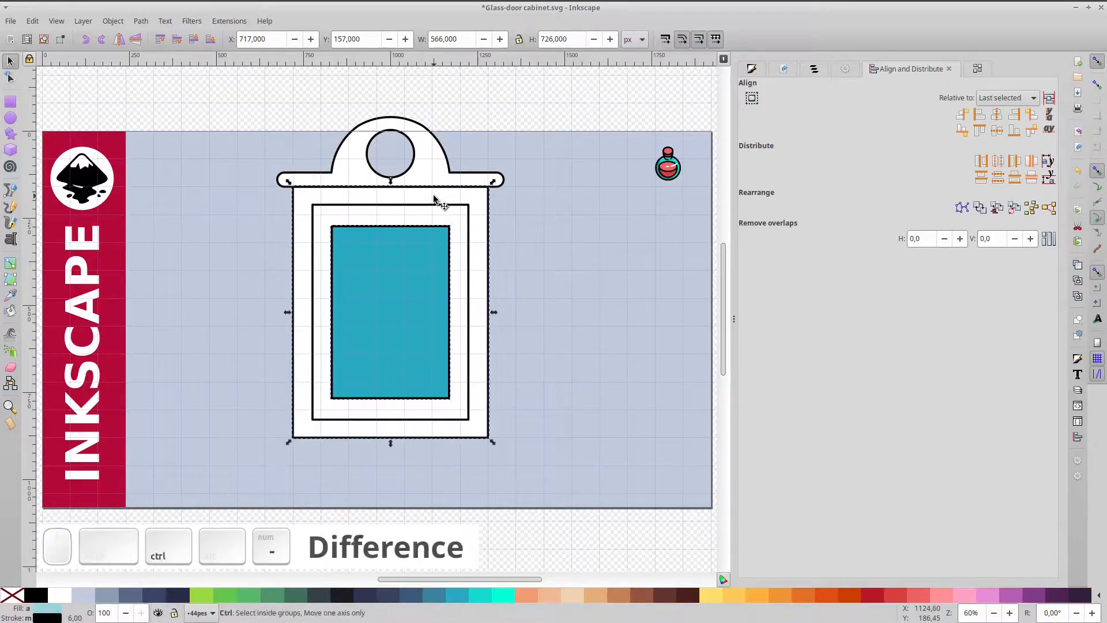
click(410, 277)
drag(410, 277, 456, 331)
key(ctrl+z)
Step: Give the glass pane a semi-transparent turquoise fill of colour #12DACD with an alpha of 31
click(752, 68)
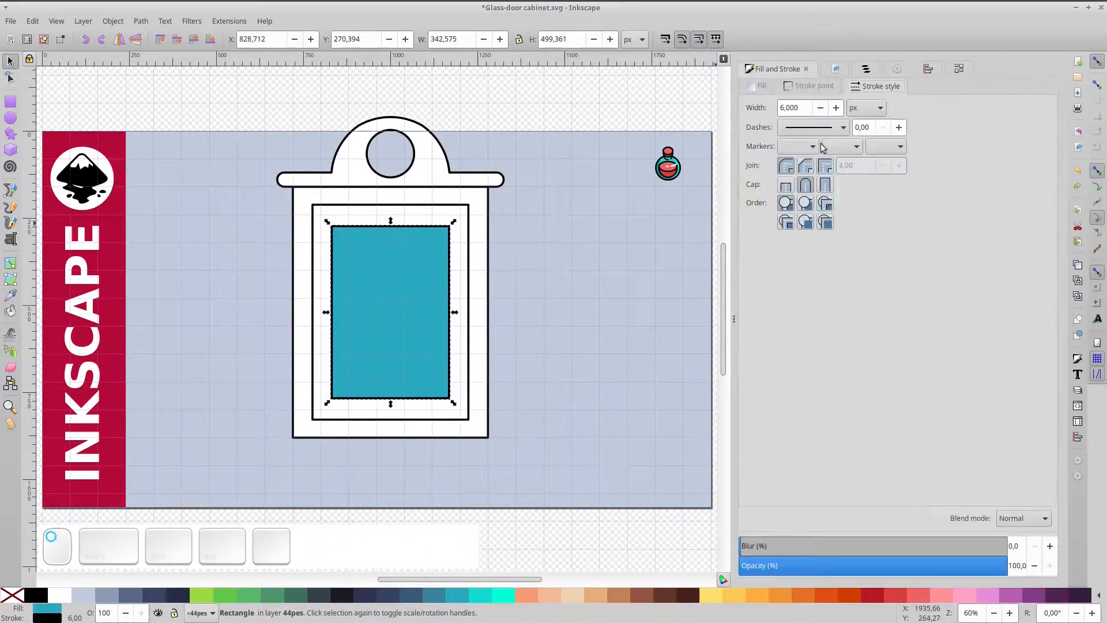
click(758, 85)
drag(971, 217, 835, 217)
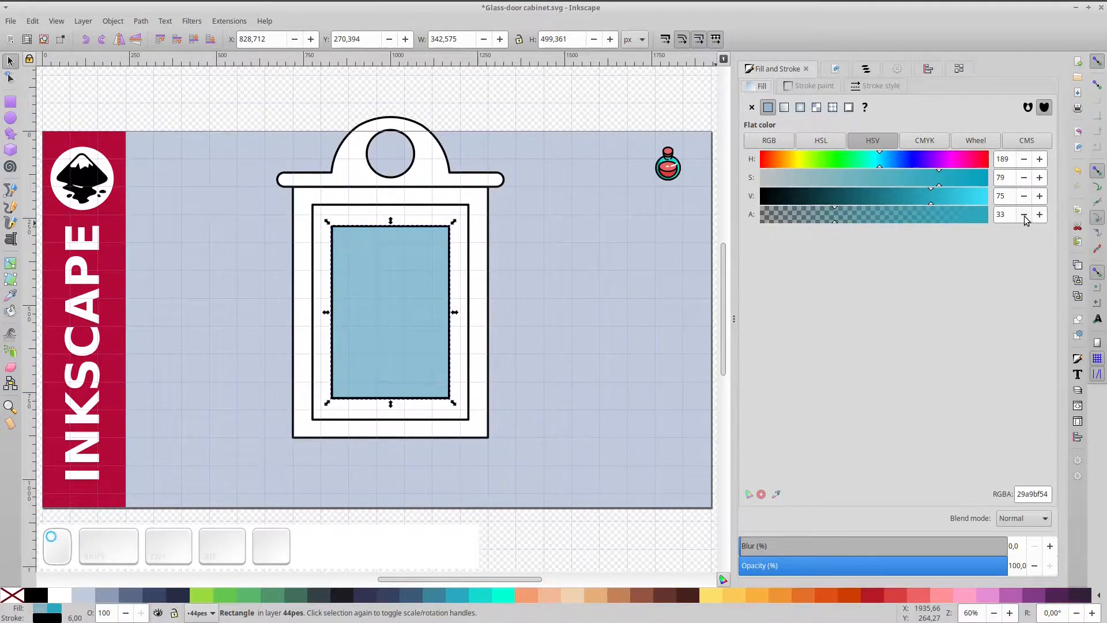
click(488, 596)
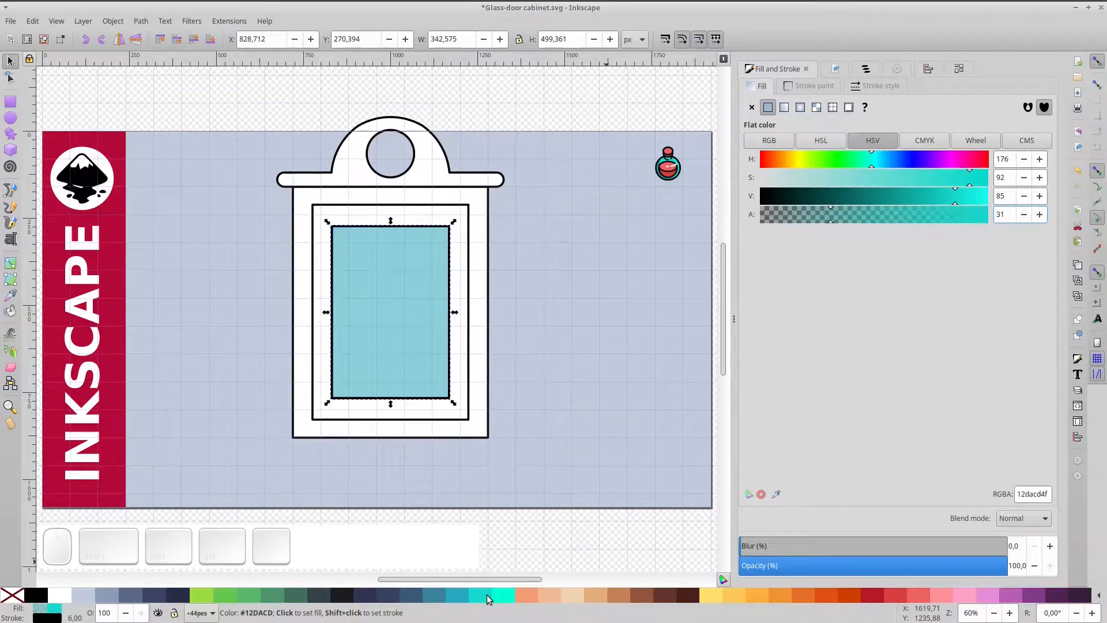
Step: Draw a door-knob circle with a radius of about 13.5 px on the left side of the door frame and fill it with fully opaque black
click(10, 118)
scroll(320, 297, up, 3)
drag(320, 308, 332, 324)
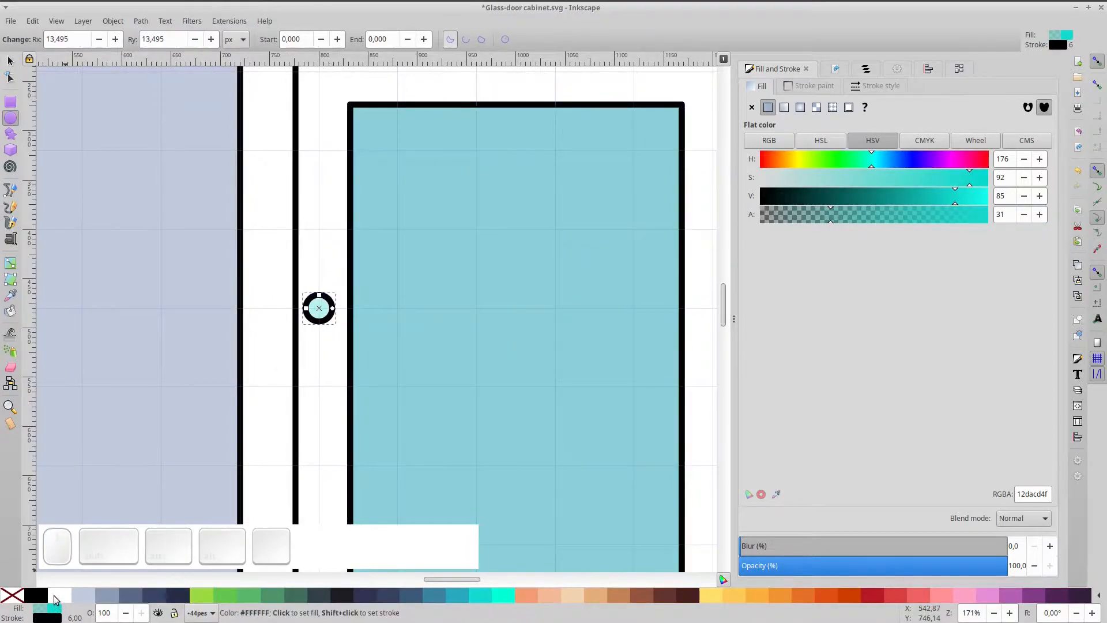
click(40, 597)
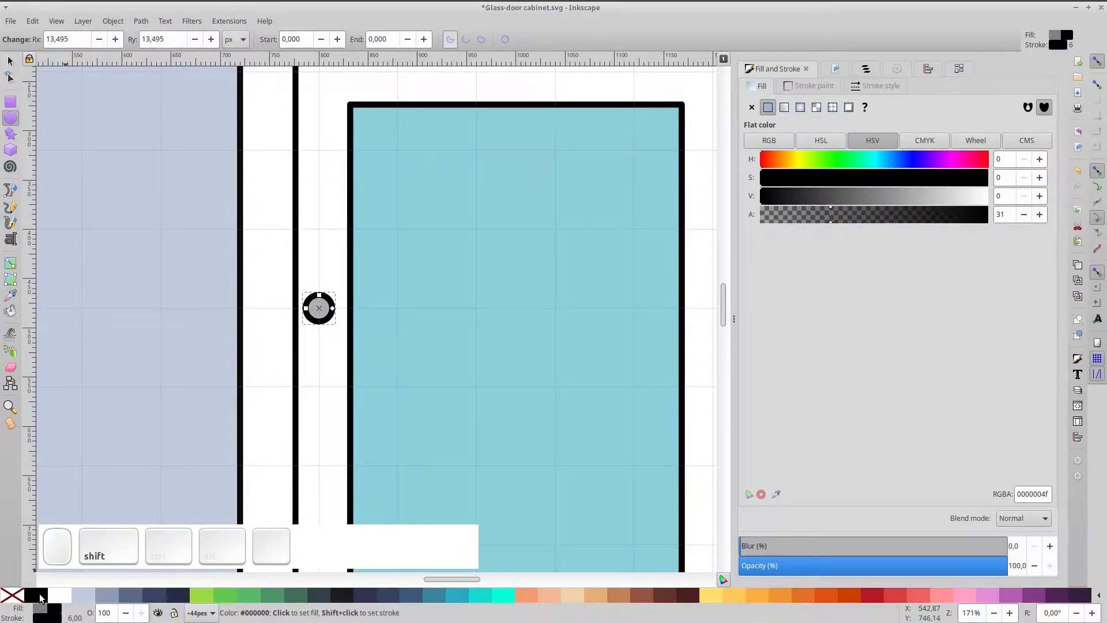
drag(981, 214, 1025, 217)
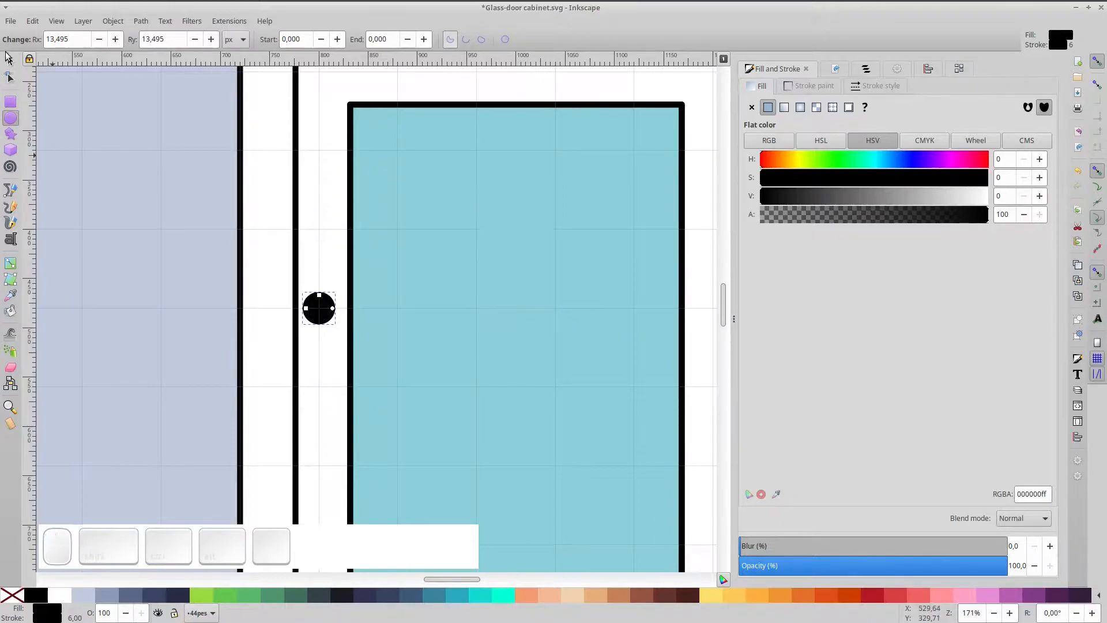
Step: Centre the black knob vertically on the door frame
click(7, 56)
scroll(415, 212, down, 2)
shift+click(425, 148)
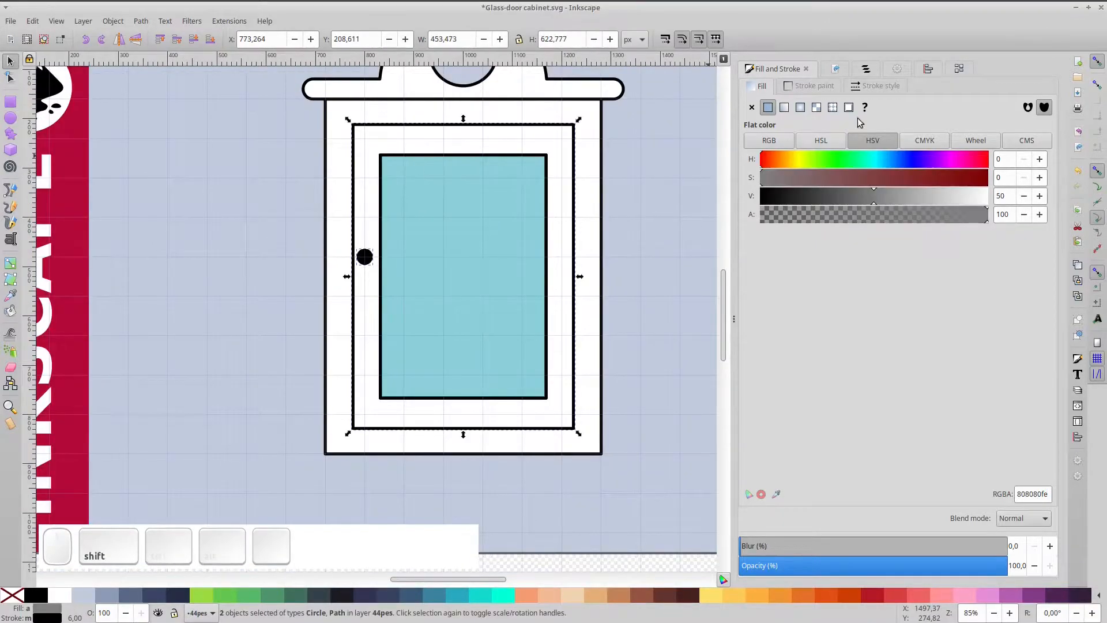
click(924, 70)
click(997, 131)
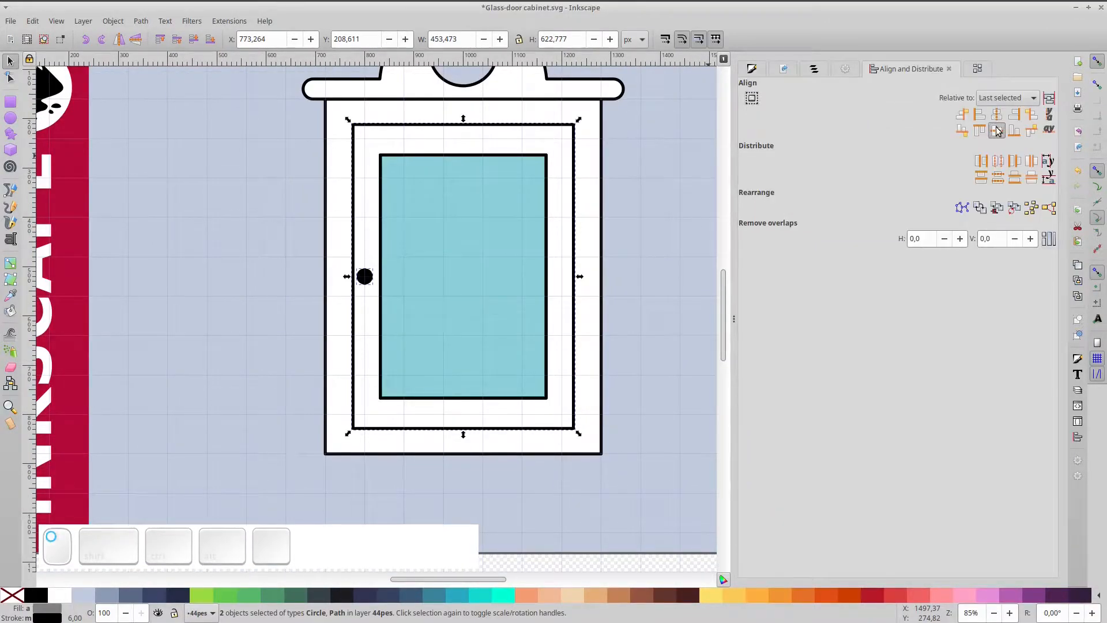
Step: Draw a shelf board about 400 by 50 px across the lower part of the glass pane and fill it with white
click(494, 277)
key(space)
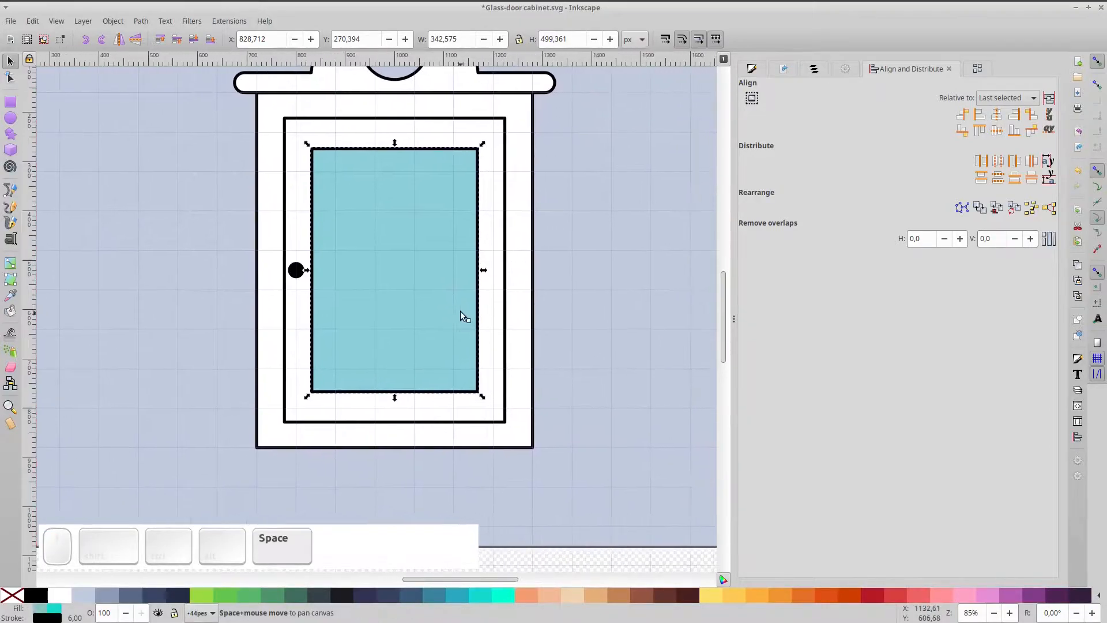
click(10, 102)
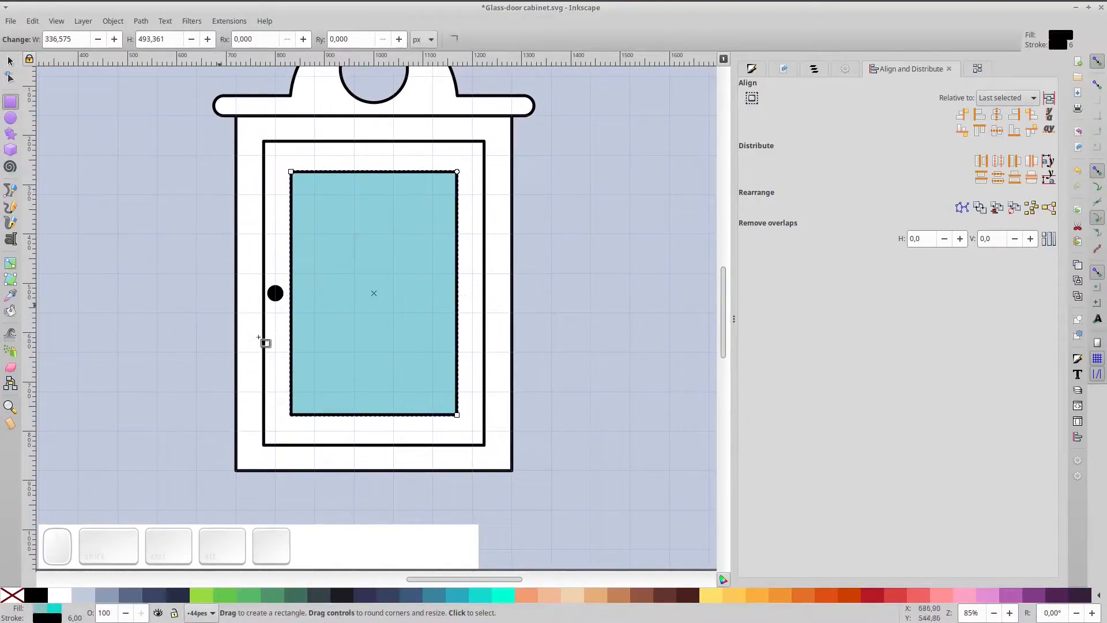
drag(275, 340, 472, 367)
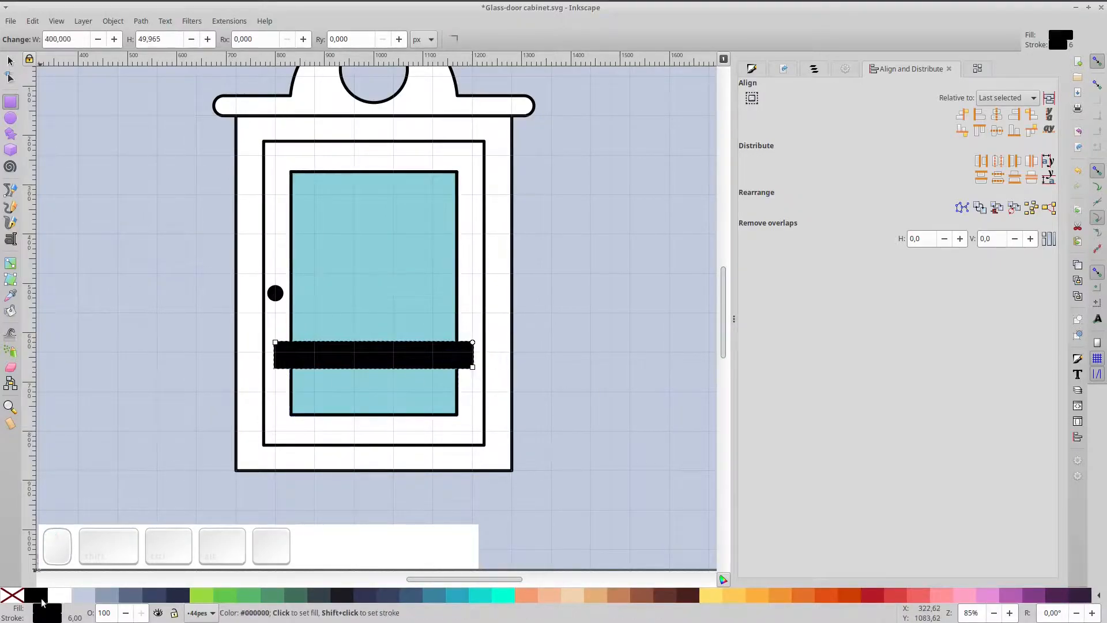
click(54, 602)
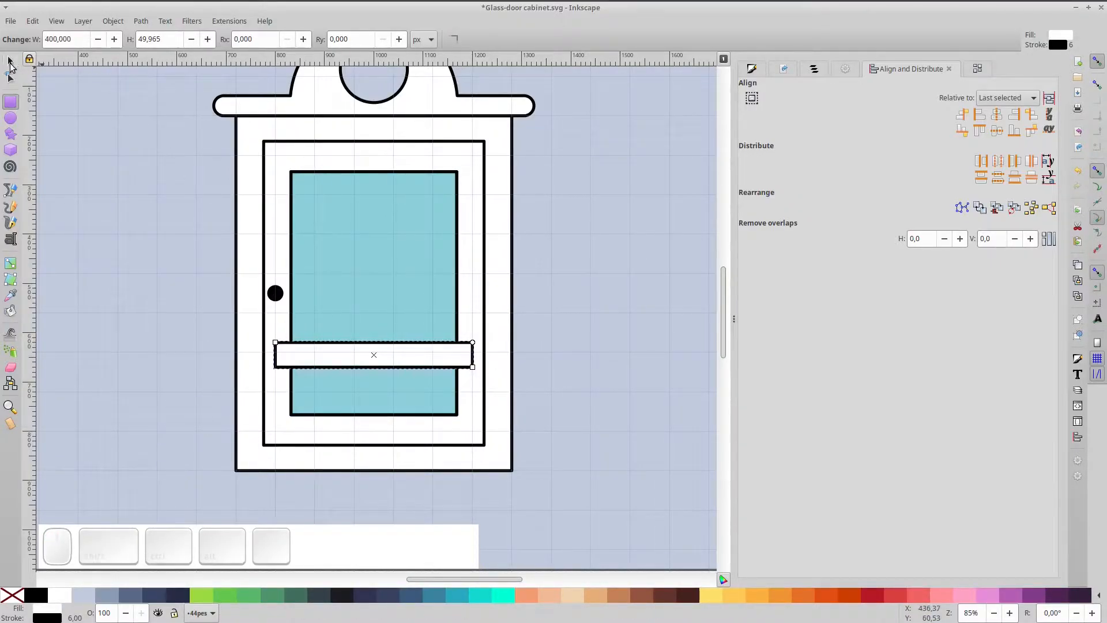
Step: Duplicate the shelf board with one board offset about 30 px upward behind the other, and convert that rear board to a path
key(s)
key(ctrl+d)
drag(435, 363, 434, 346)
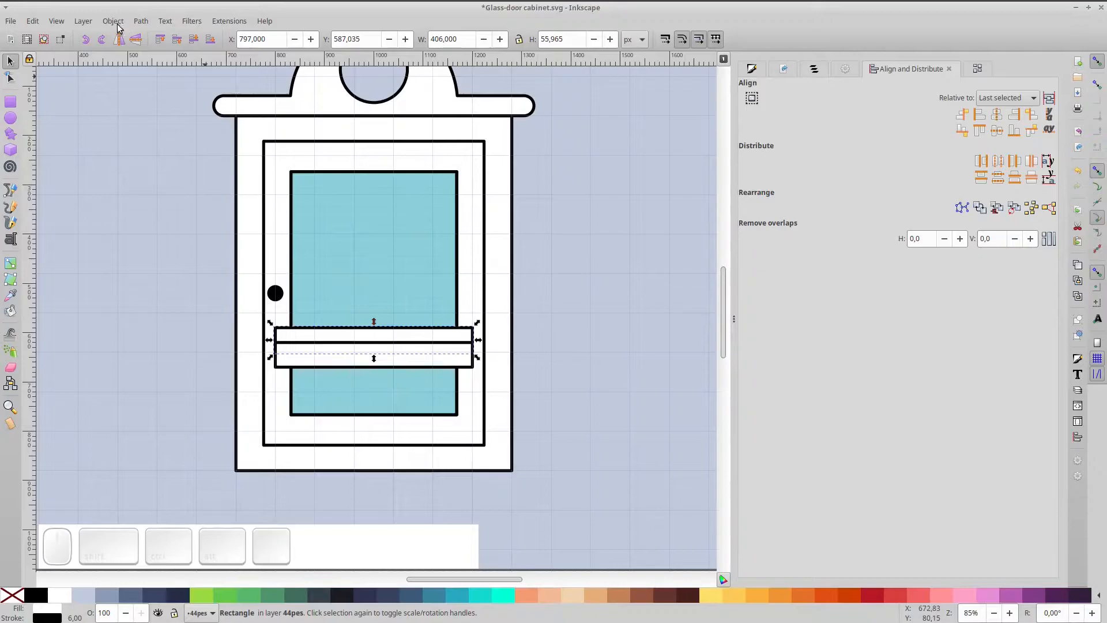
click(140, 24)
click(168, 36)
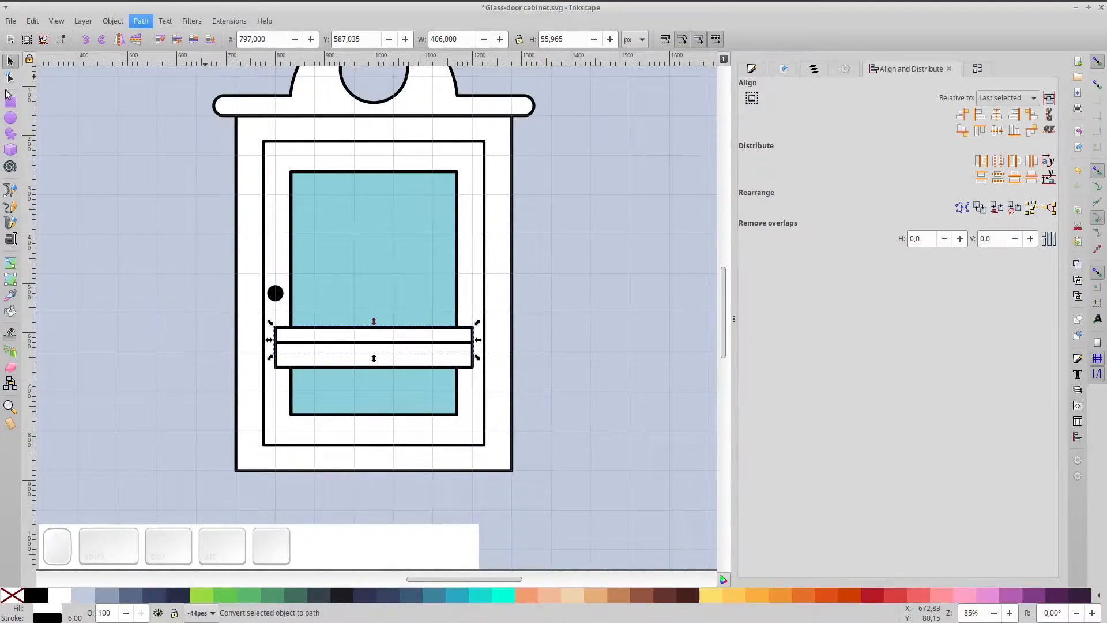
click(10, 76)
Step: Duplicate both boards of the shelf together and place the copy about 190 px higher as an upper shelf
click(10, 62)
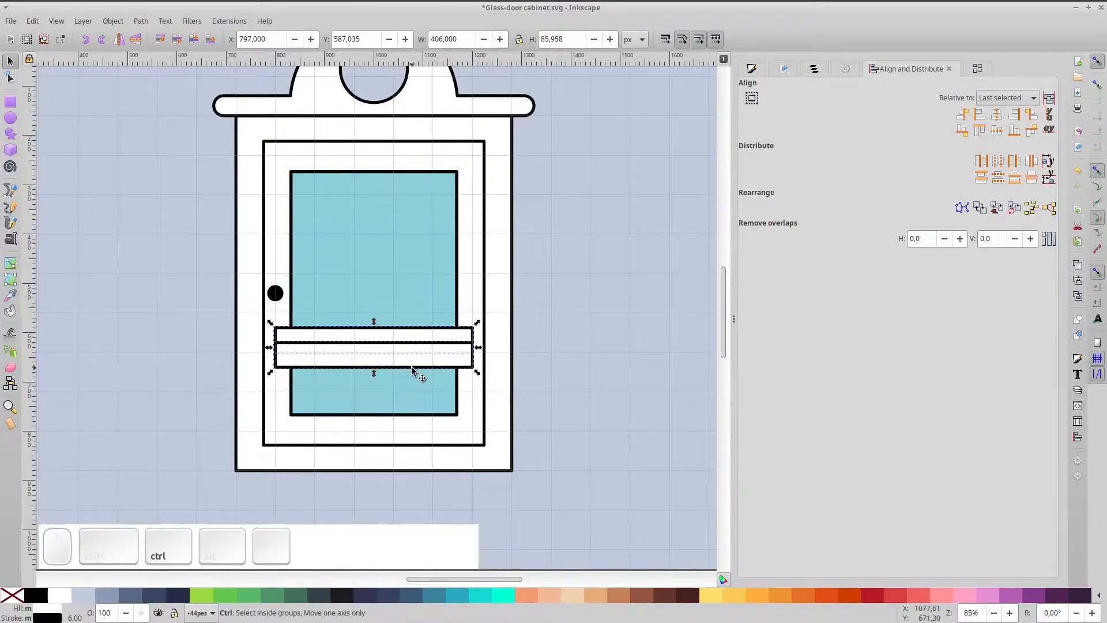
key(ctrl+d)
drag(441, 361, 434, 262)
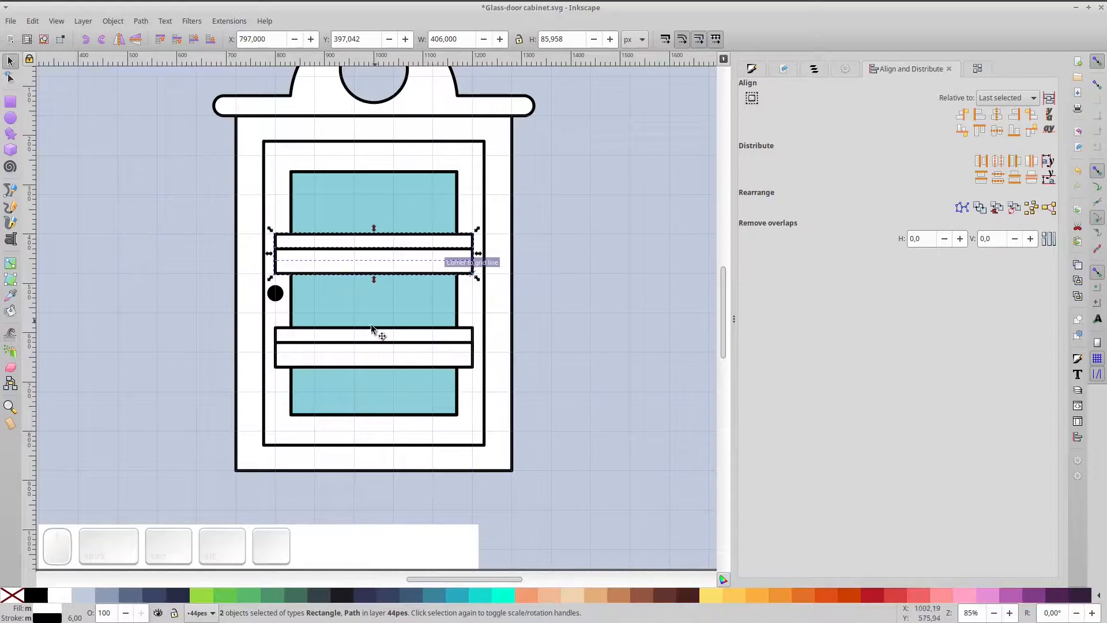
Step: Lower the upper and lower shelves in the stacking order until both lie behind the glass pane and the door frame
click(193, 39)
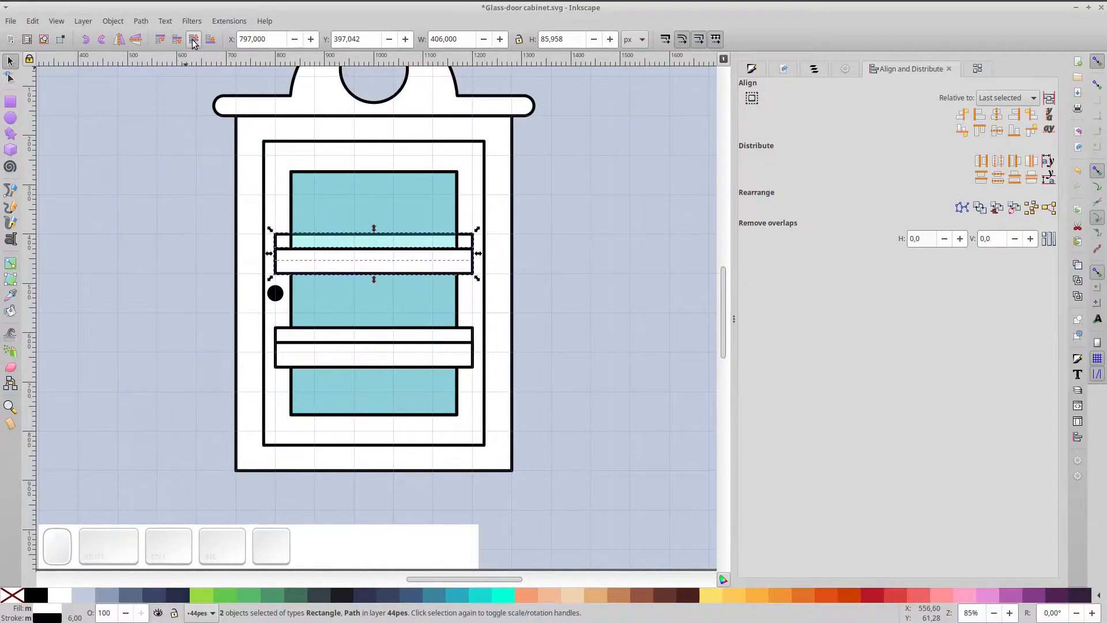
click(193, 39)
click(193, 40)
click(193, 39)
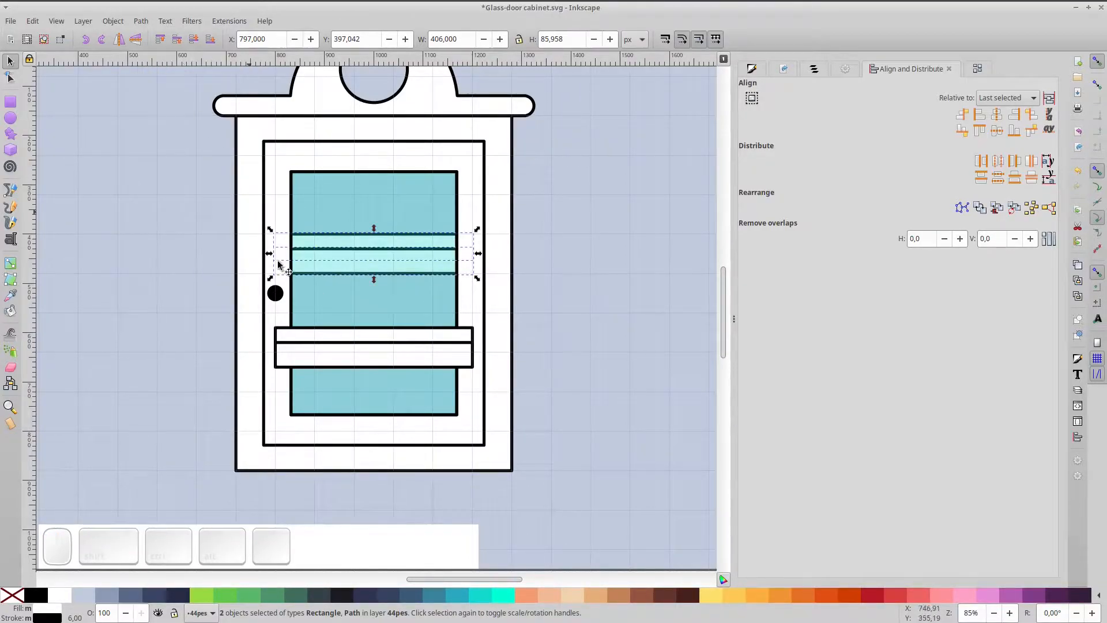
click(327, 360)
click(193, 39)
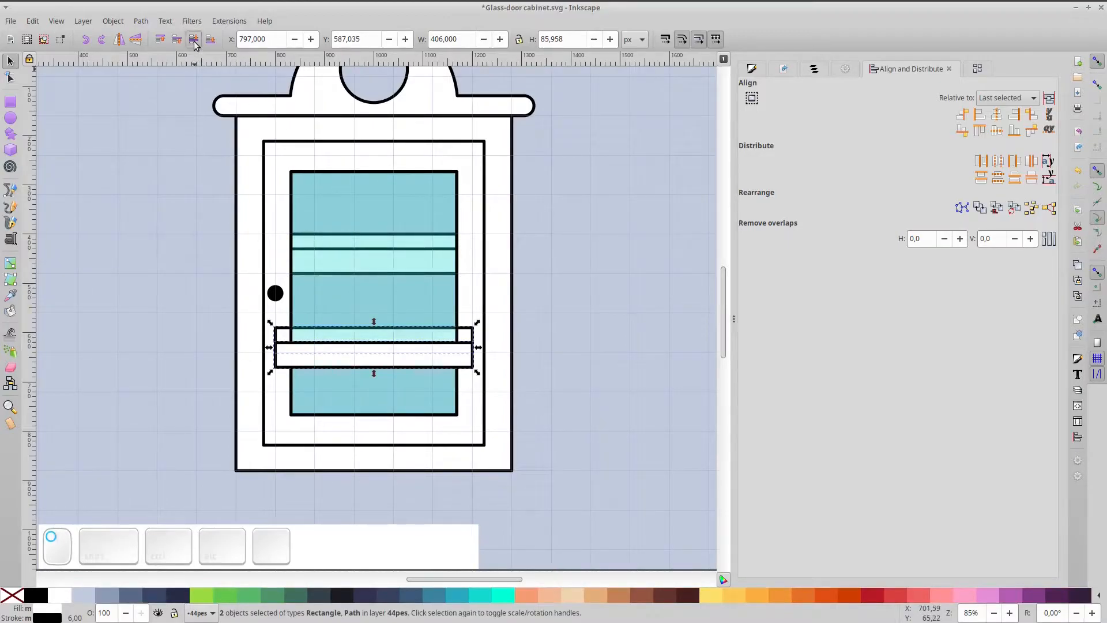
click(193, 39)
click(194, 40)
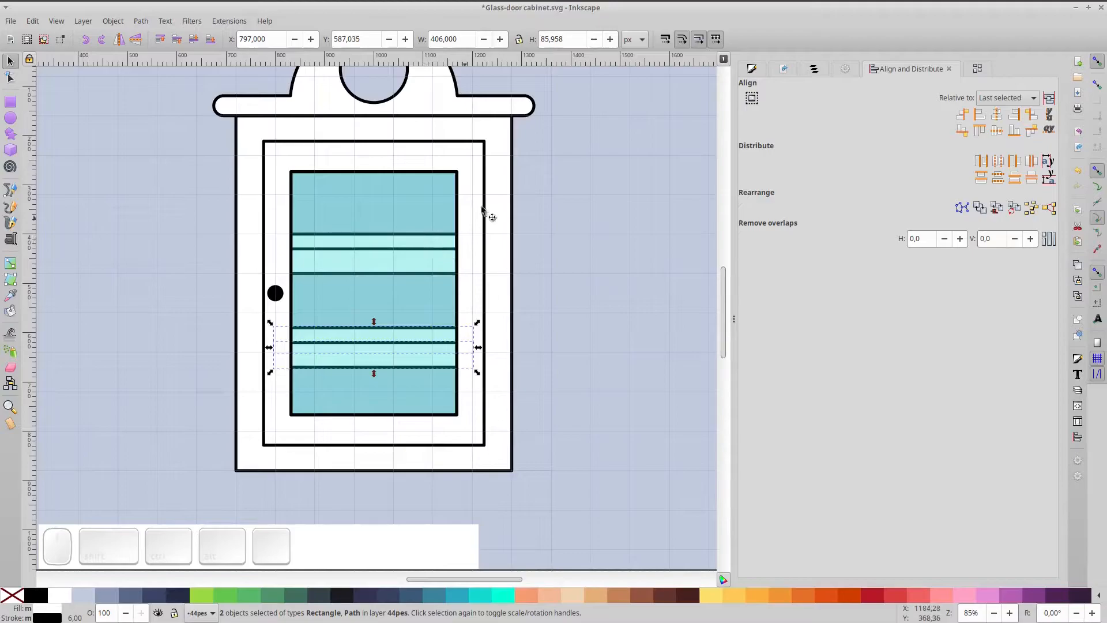
Step: Duplicate the cabinet body, delete the duplicate's inner opening nodes and fill it with light blue-grey #C0CBDC
click(500, 188)
key(space)
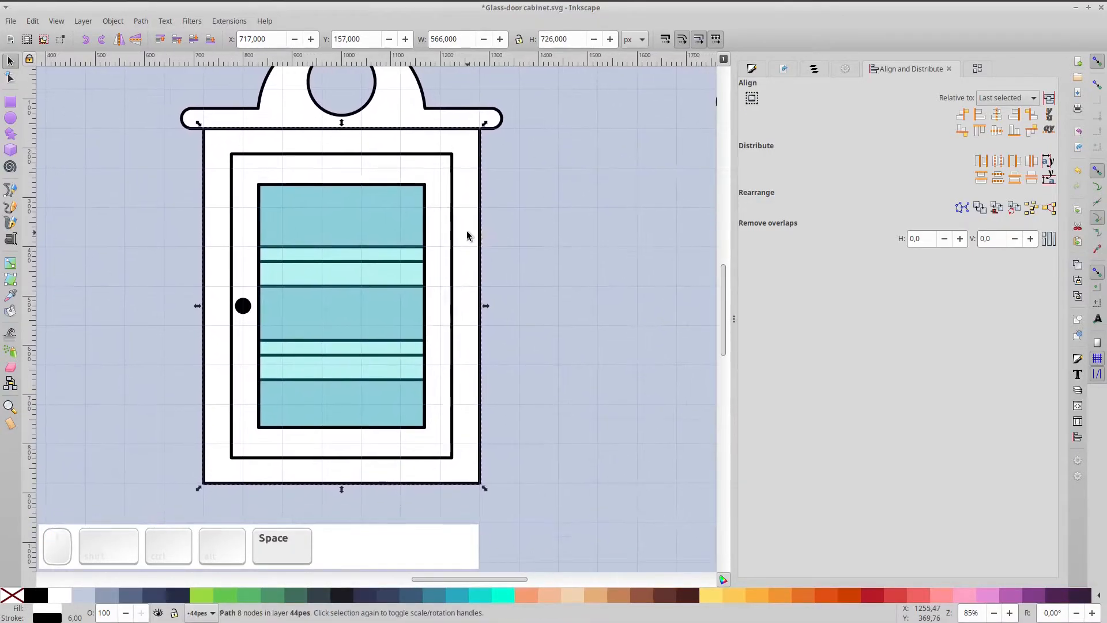
key(ctrl+d)
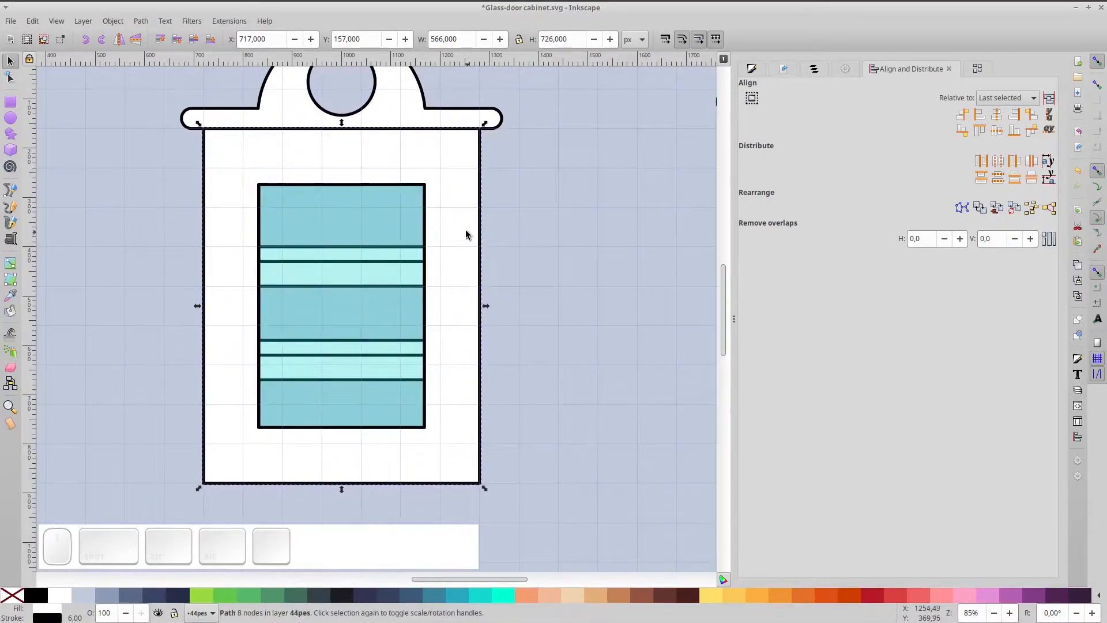
key(n)
drag(246, 169, 440, 452)
key(Delete)
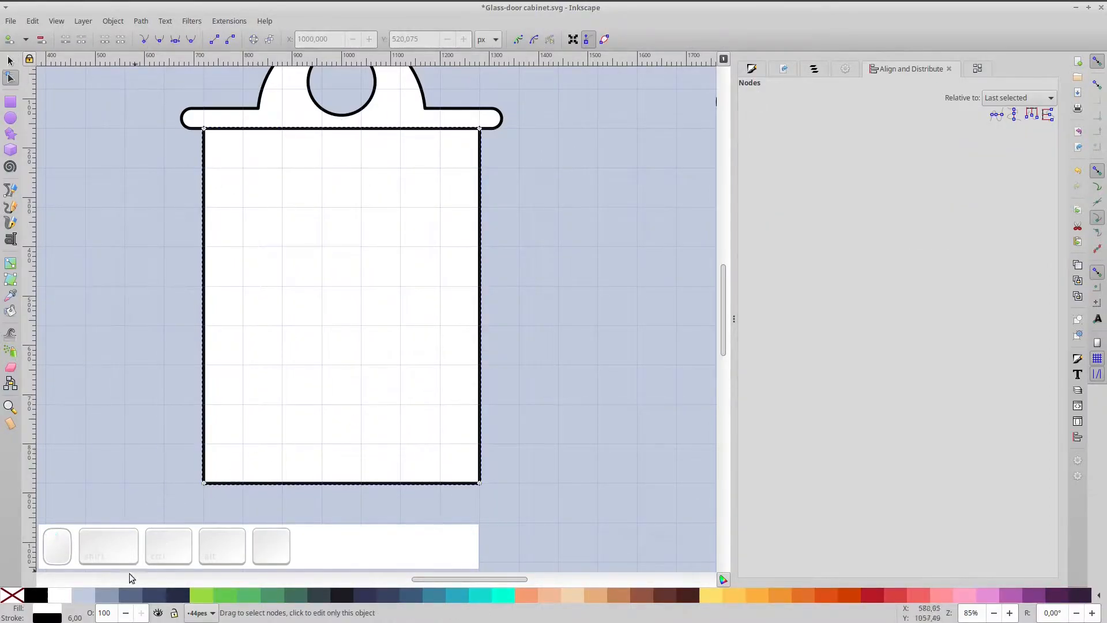
click(87, 599)
click(102, 594)
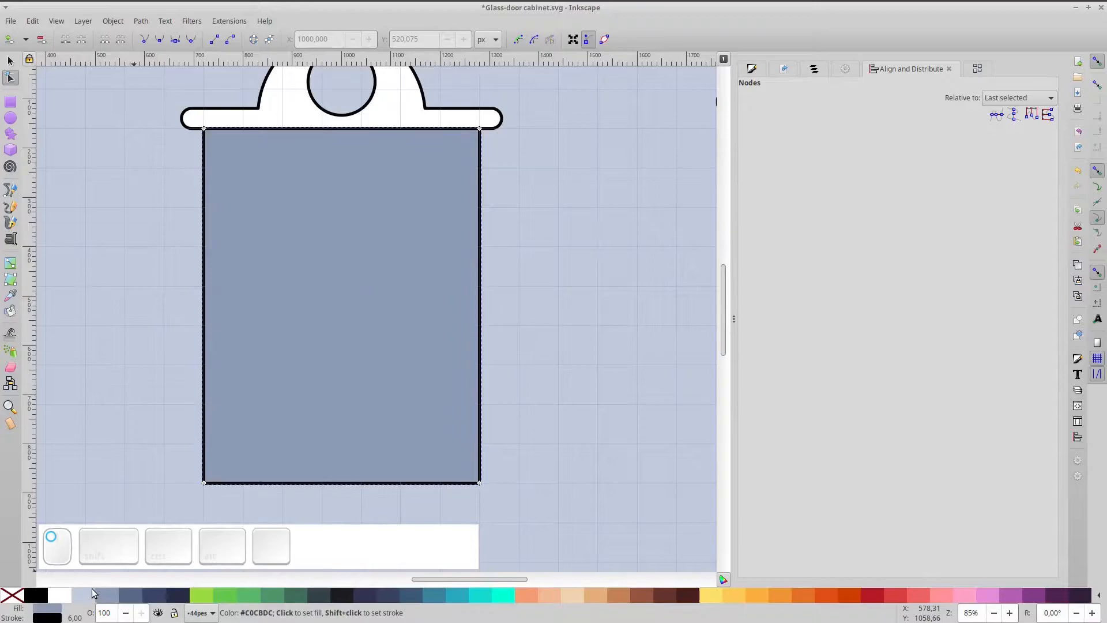
click(89, 591)
Step: Move the blue-grey panel 80 px to the right and lower it behind the door frame and cabinet body
click(8, 61)
drag(329, 275, 348, 273)
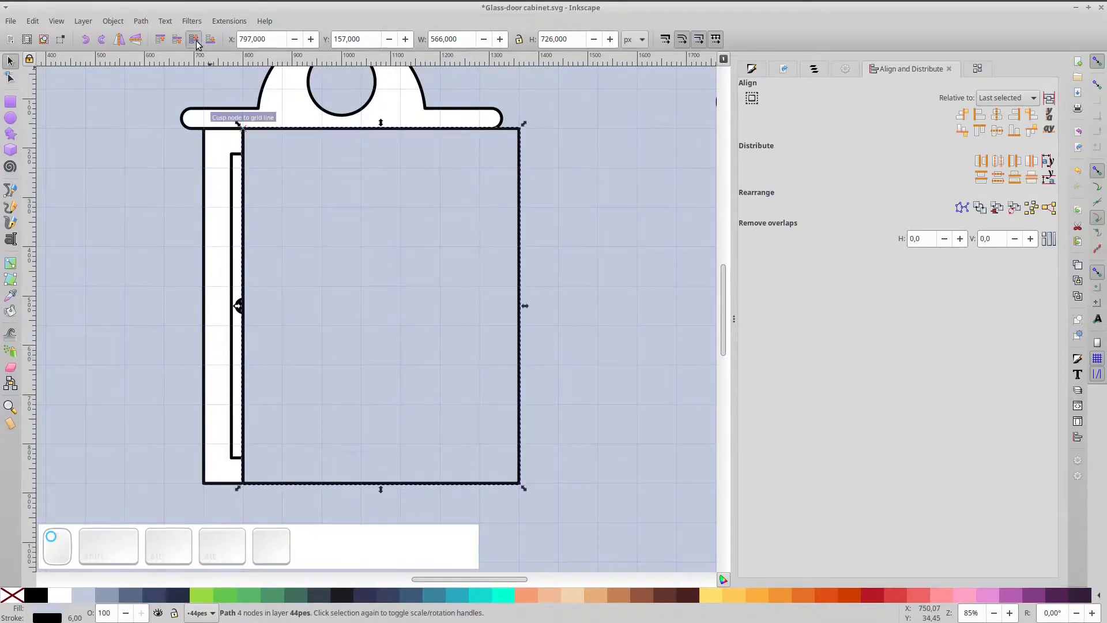
click(197, 41)
click(196, 42)
click(196, 41)
click(196, 41)
click(196, 41)
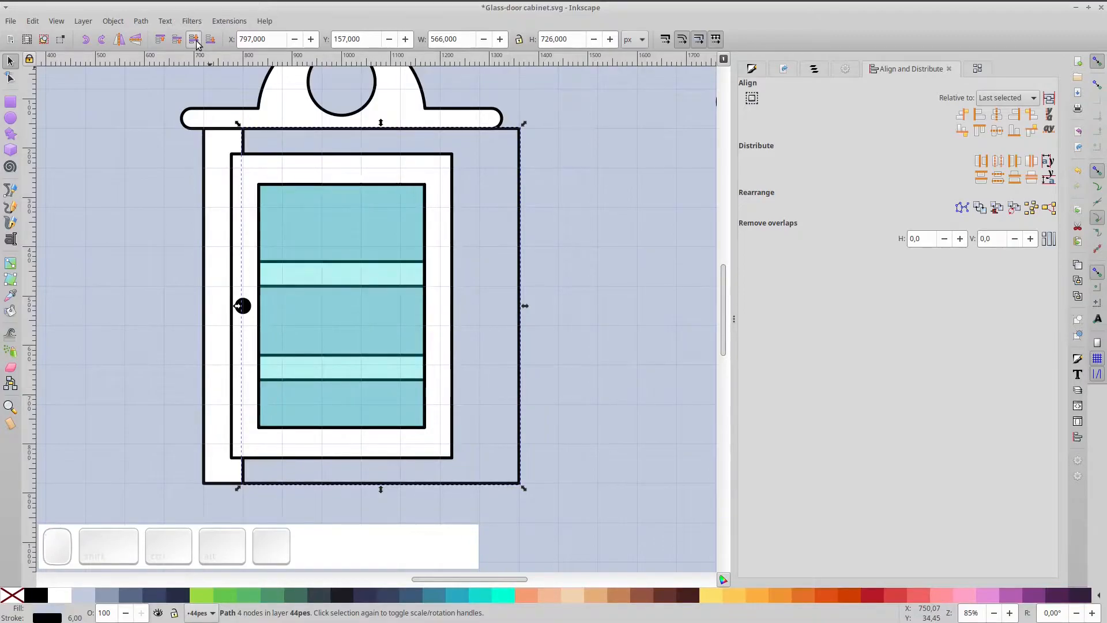
click(196, 42)
Step: Shift the blue-grey panel right to X of about 863 px, lower it behind both shelves and narrow it from its right edge
drag(518, 239, 540, 251)
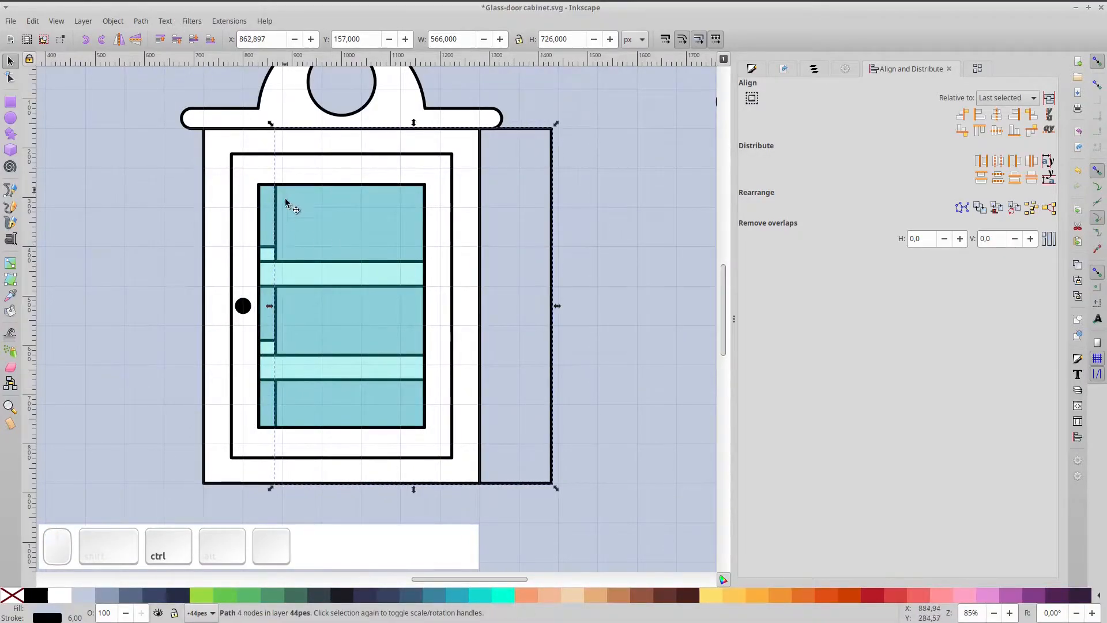
click(193, 41)
click(193, 41)
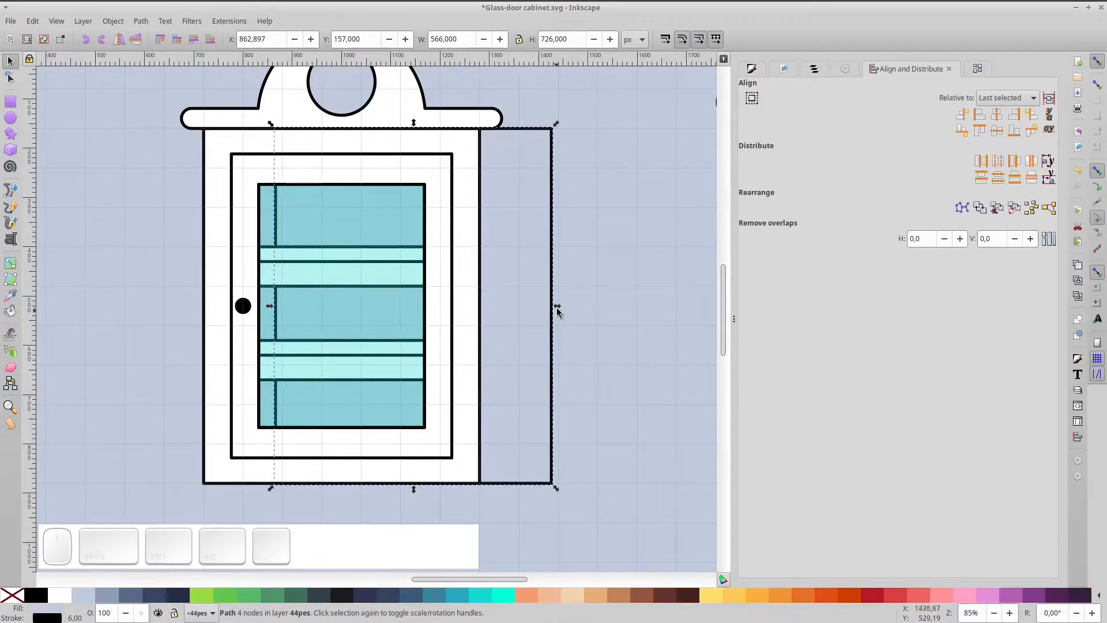
drag(556, 309, 531, 310)
Step: Move the glass pane aside to select both shelf-top paths for node editing, and undo the pane's move
click(309, 232)
drag(383, 256, 485, 272)
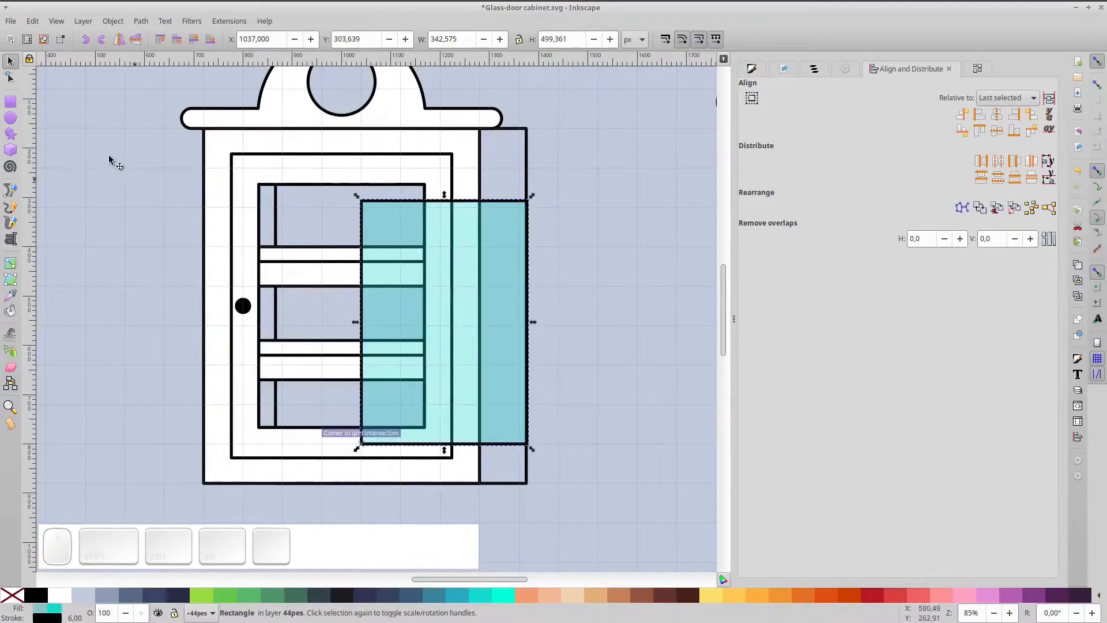
click(11, 78)
click(291, 265)
shift+click(301, 345)
key(ctrl+z)
Step: Shift the back-left corner nodes of both shelf tops right to X 866 px so they meet the inner panel's edge
drag(206, 221, 256, 257)
drag(219, 329, 257, 348)
key(Right)
key(Right)
key(Right)
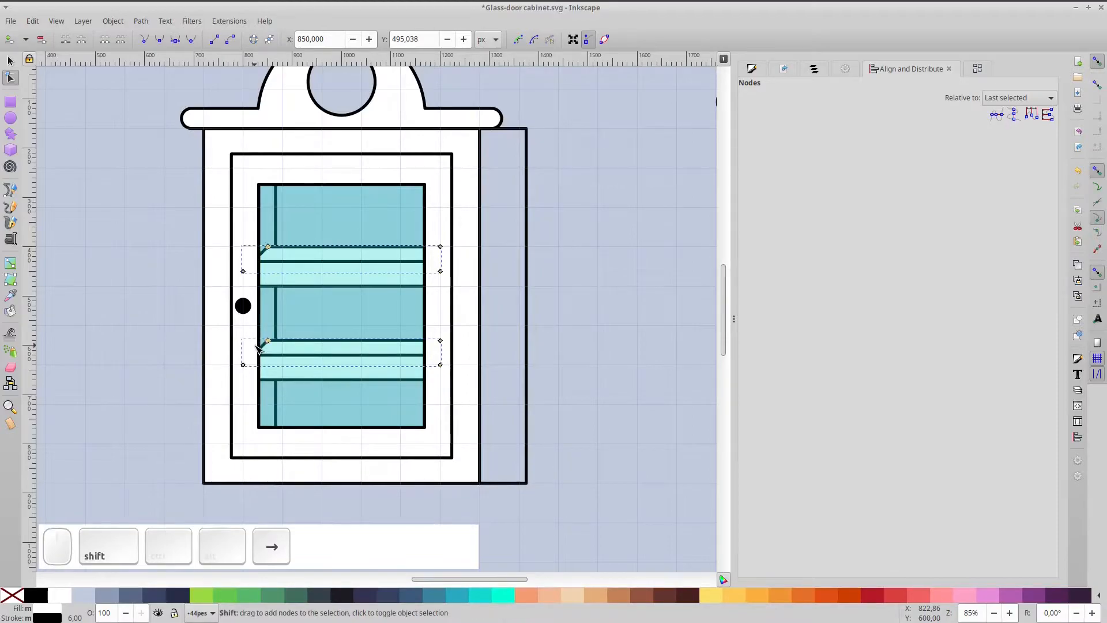
key(Left)
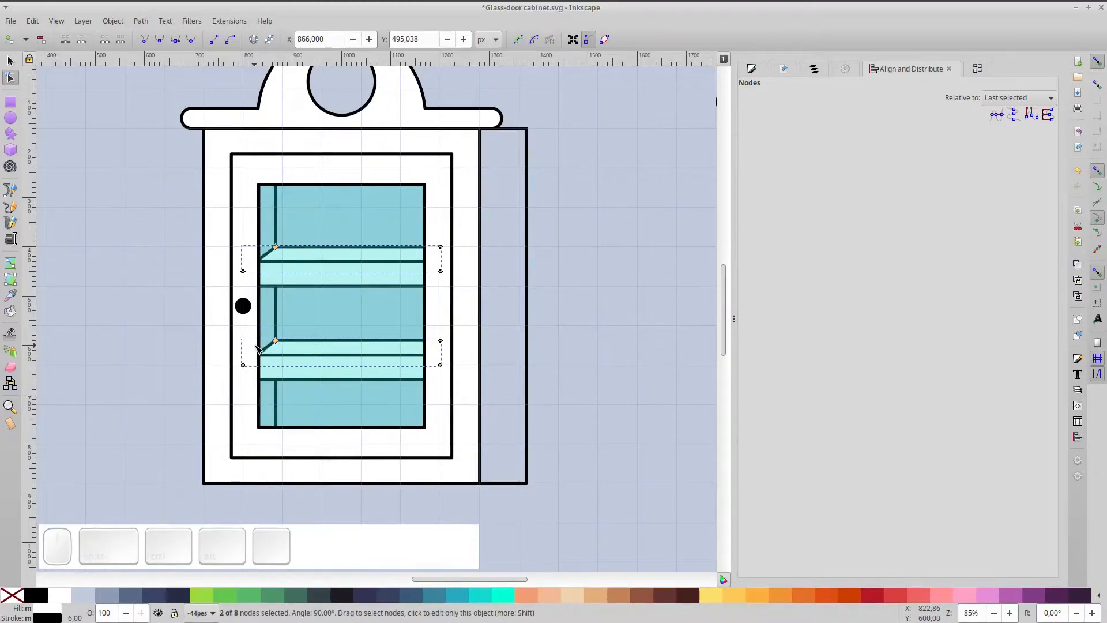
Step: Move the glass pane aside to select the upper shelf's front, undo the move, and thin the front from its lower edge
click(383, 376)
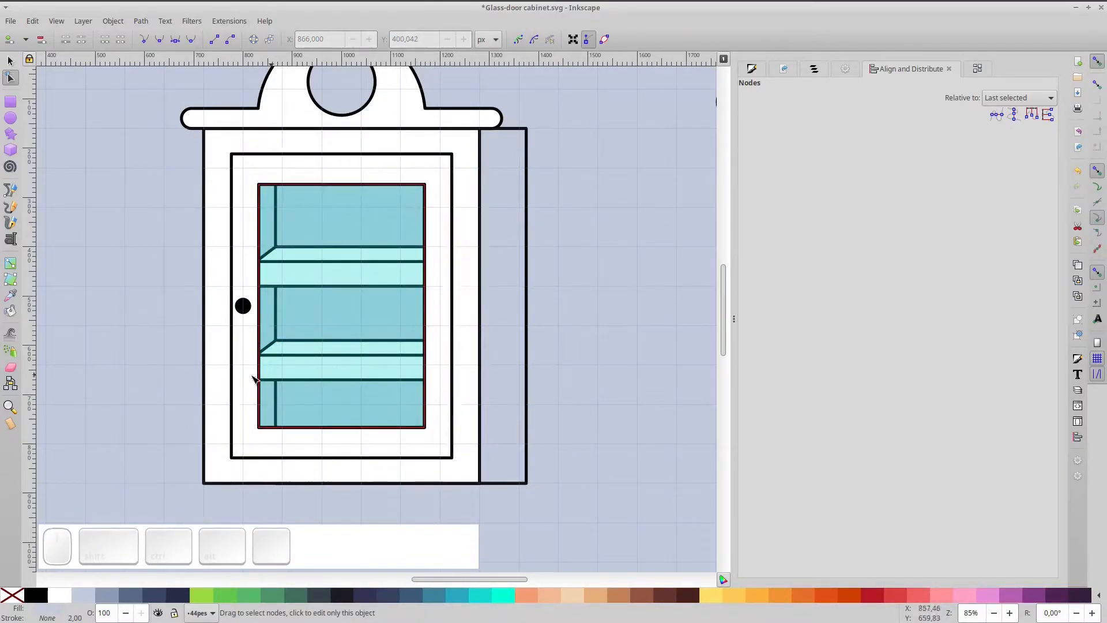
key(s)
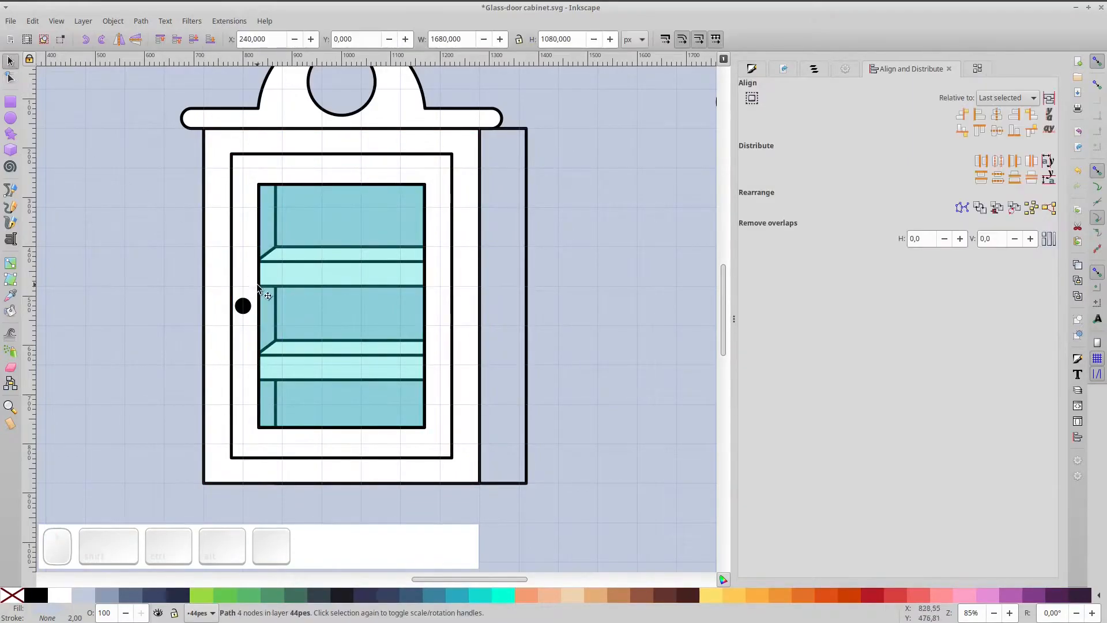
click(258, 286)
drag(258, 287, 421, 316)
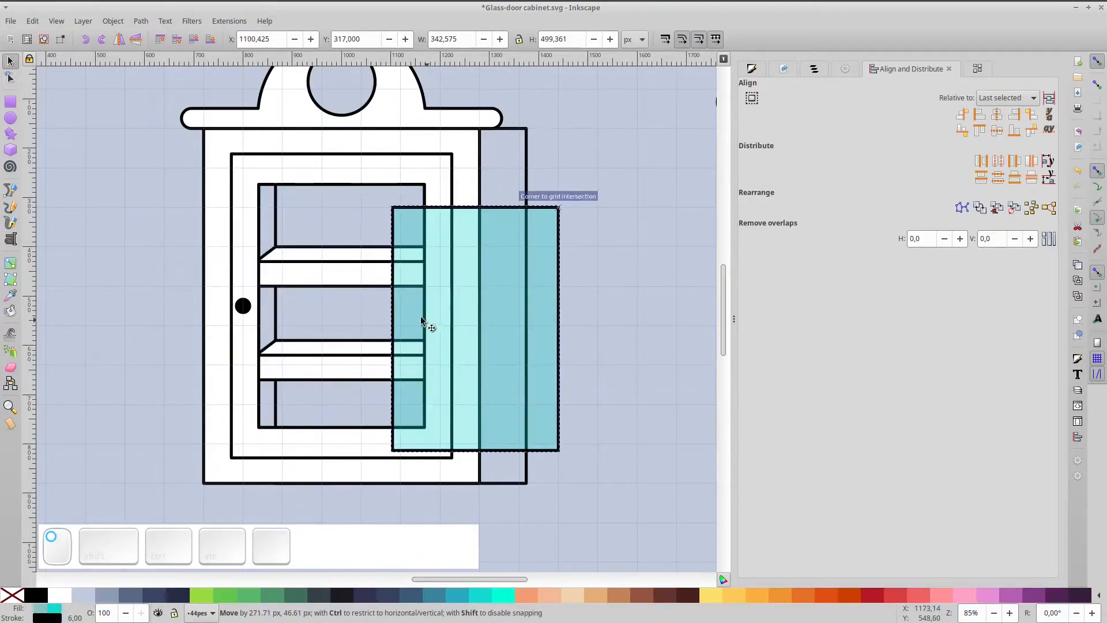
click(351, 281)
key(ctrl+z)
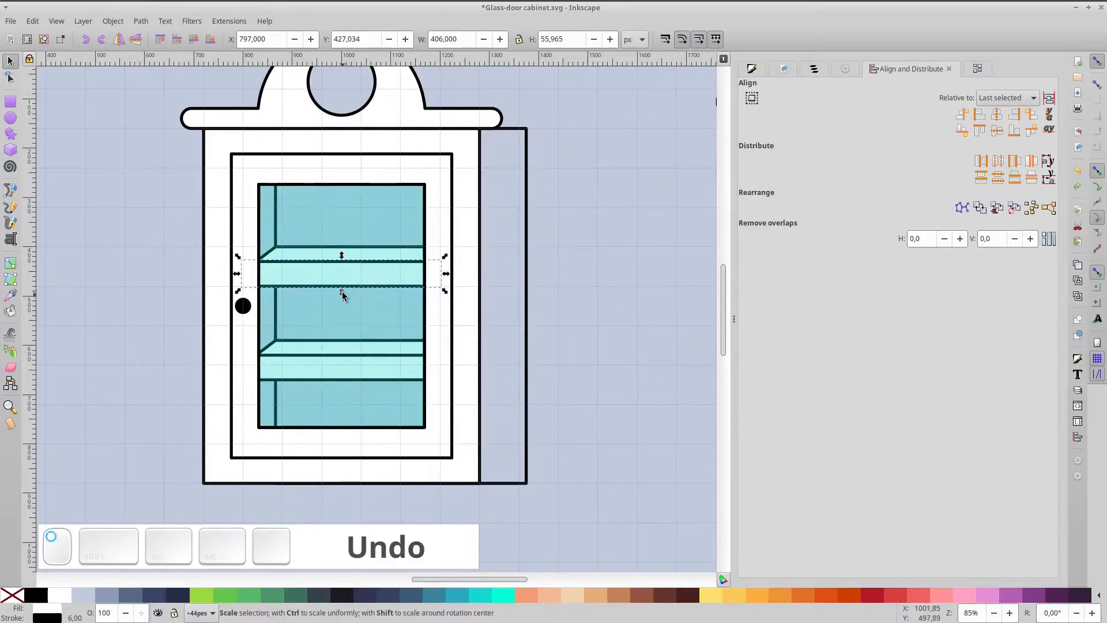
drag(340, 291, 342, 288)
Step: Move the pane aside to select the lower shelf's front, undo the move, and reduce the front's height to about 38 px
drag(350, 347, 484, 346)
click(341, 340)
click(322, 371)
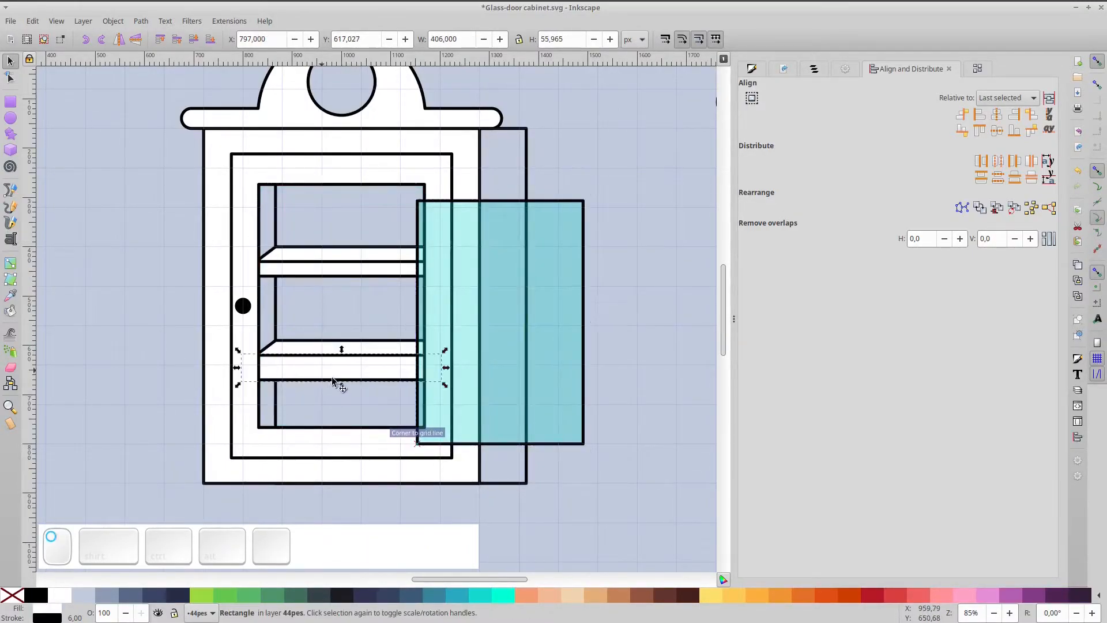
key(ctrl+z)
drag(341, 385, 352, 387)
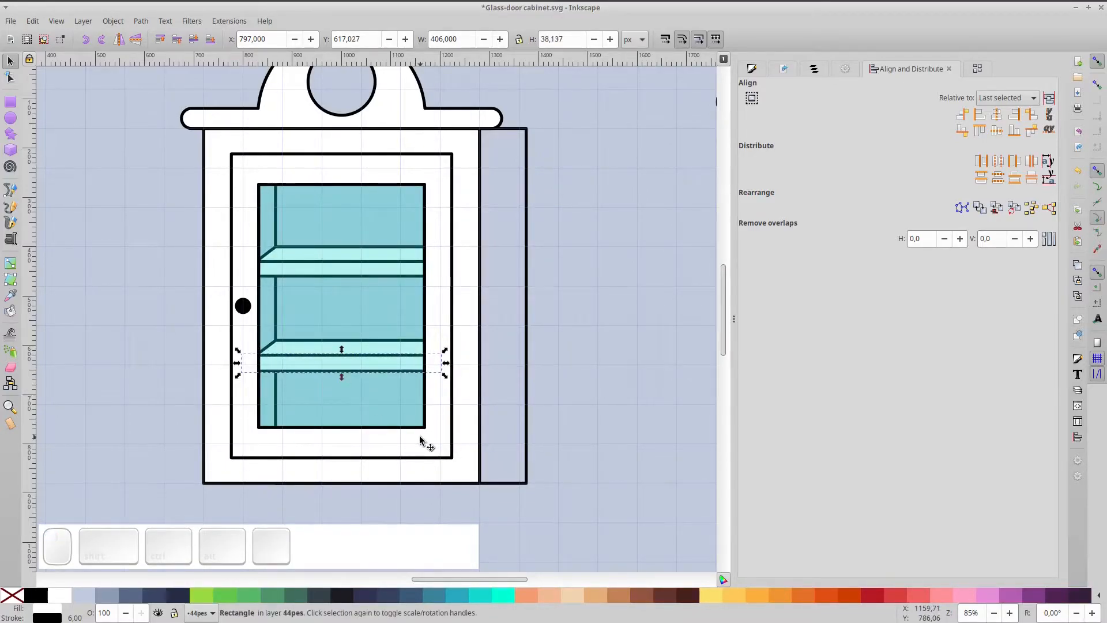
Step: Cut the circle out of the crown with a Difference operation
scroll(455, 174, up, 3)
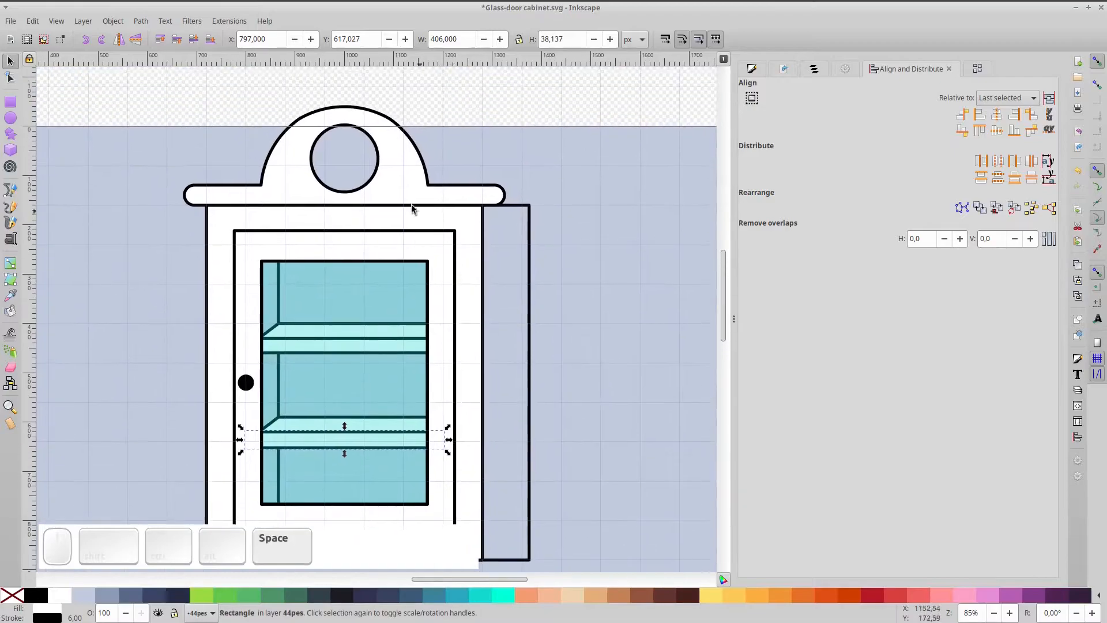
click(355, 167)
shift+click(406, 170)
key(ctrl+minus)
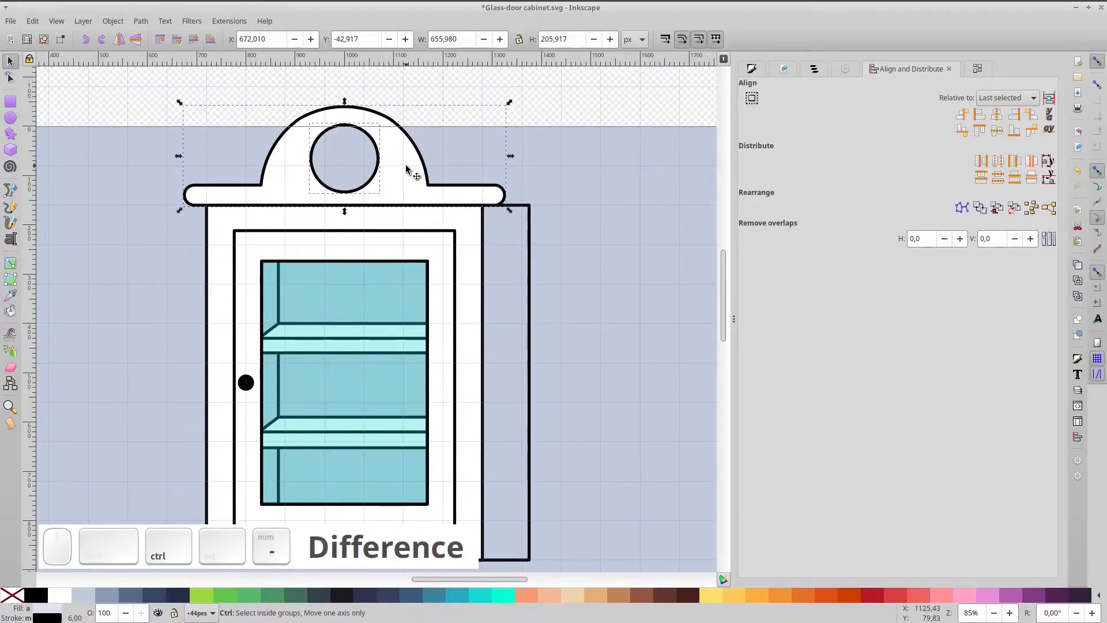
Step: Duplicate the crown, shift the copy right to X of about 703 px, lower it behind the original and fill it light blue-grey
key(ctrl+d)
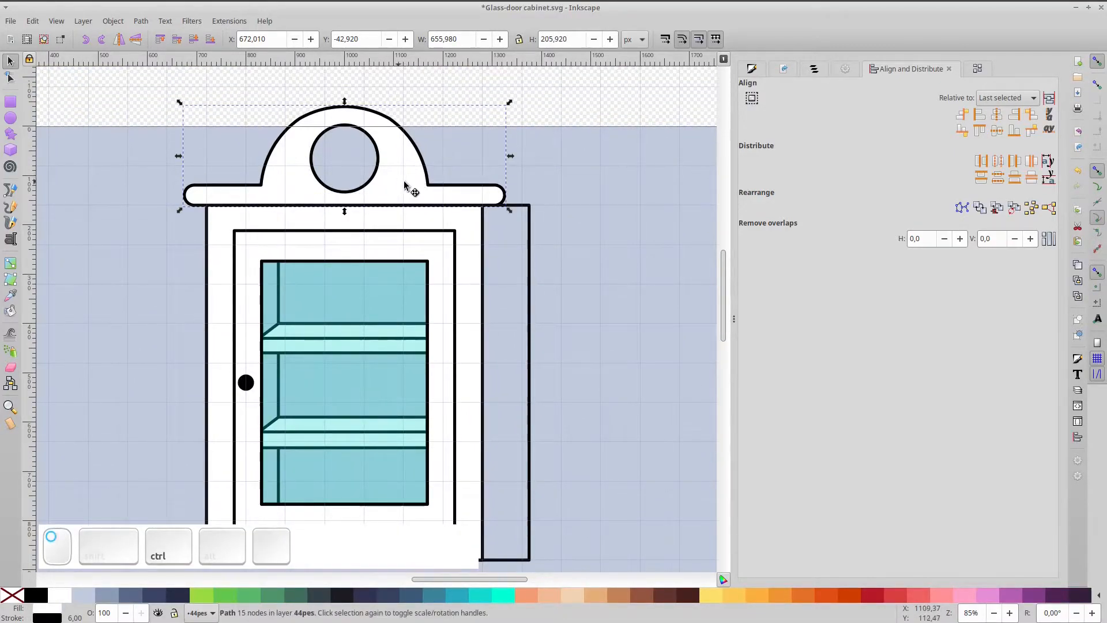
drag(407, 180, 422, 181)
click(193, 40)
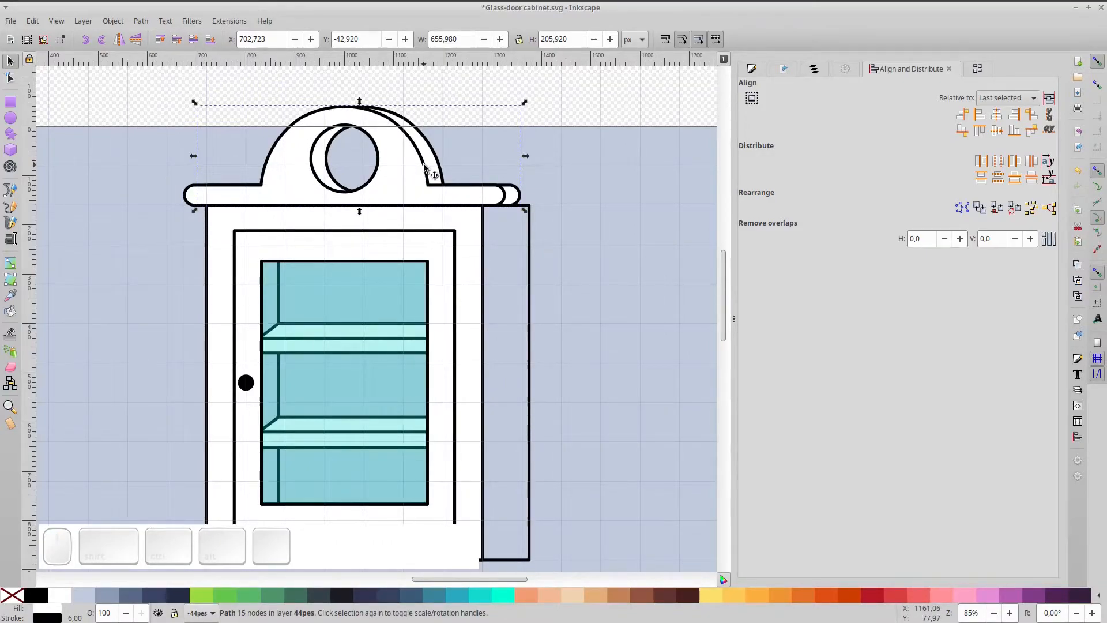
click(90, 595)
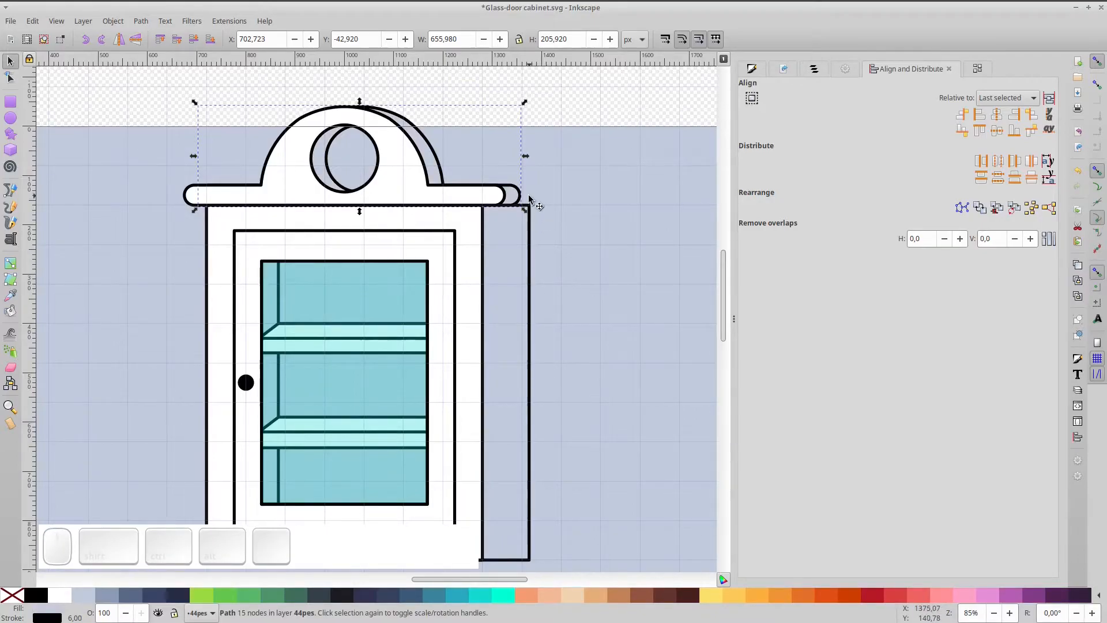
Step: Move the three nodes of the rear crown's rounded right end to the right, past the side panel's edge
click(10, 102)
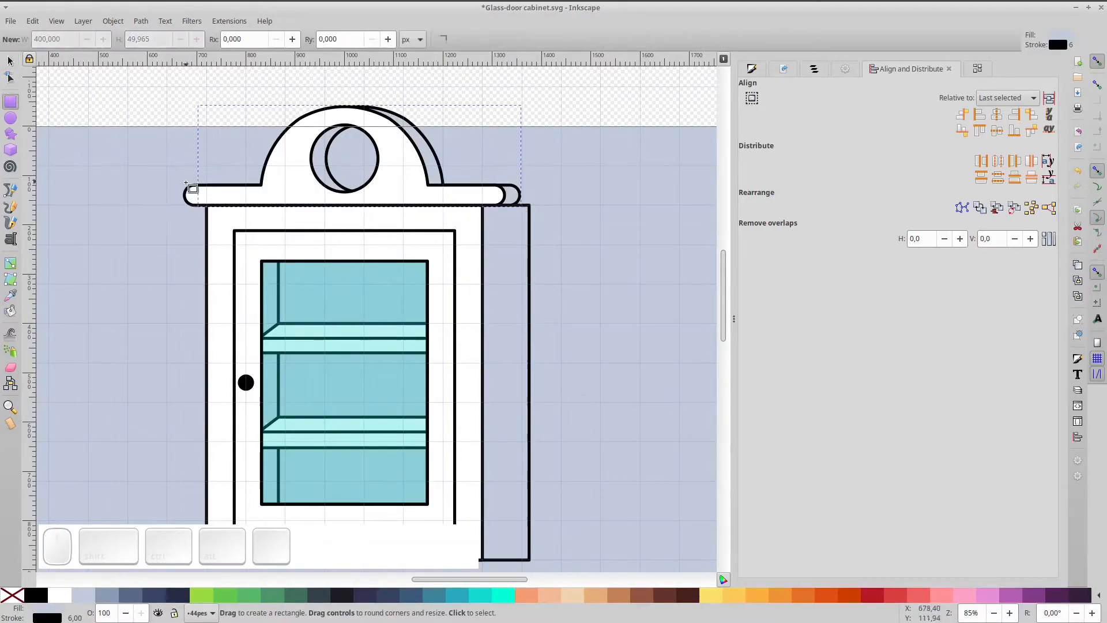
key(n)
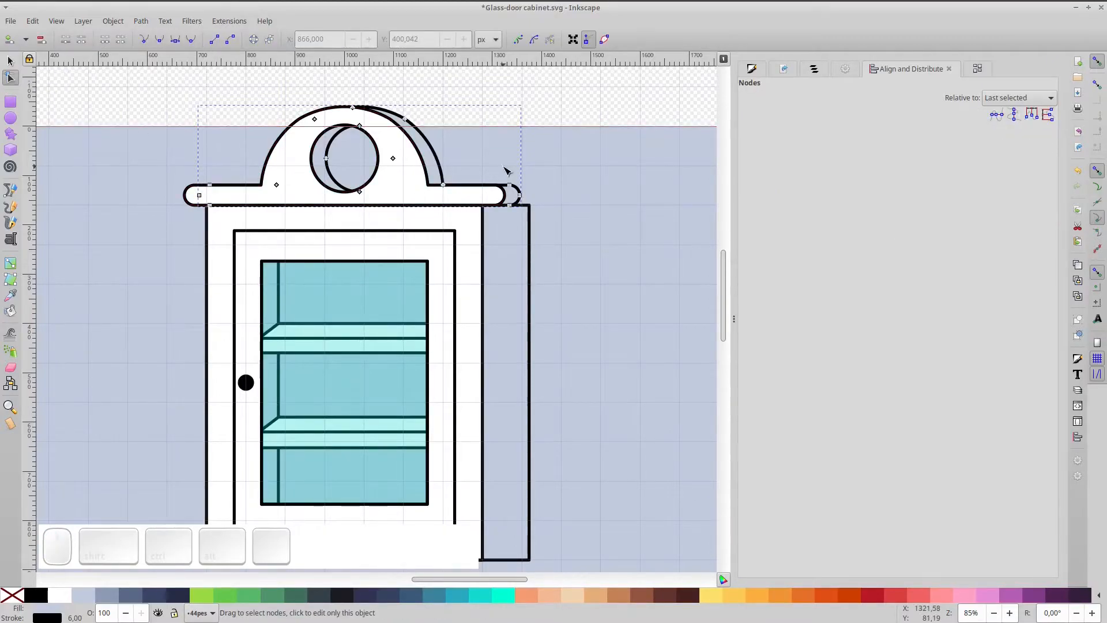
drag(506, 171, 570, 232)
key(Right)
key(Right)
key(Right)
key(Right)
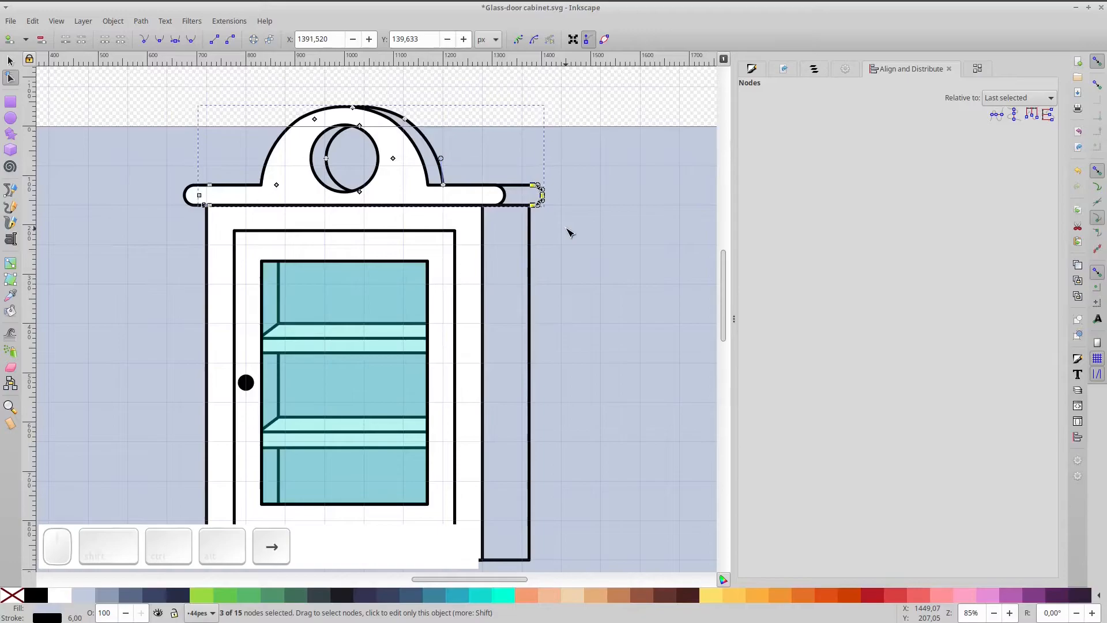
click(525, 103)
click(460, 140)
click(10, 60)
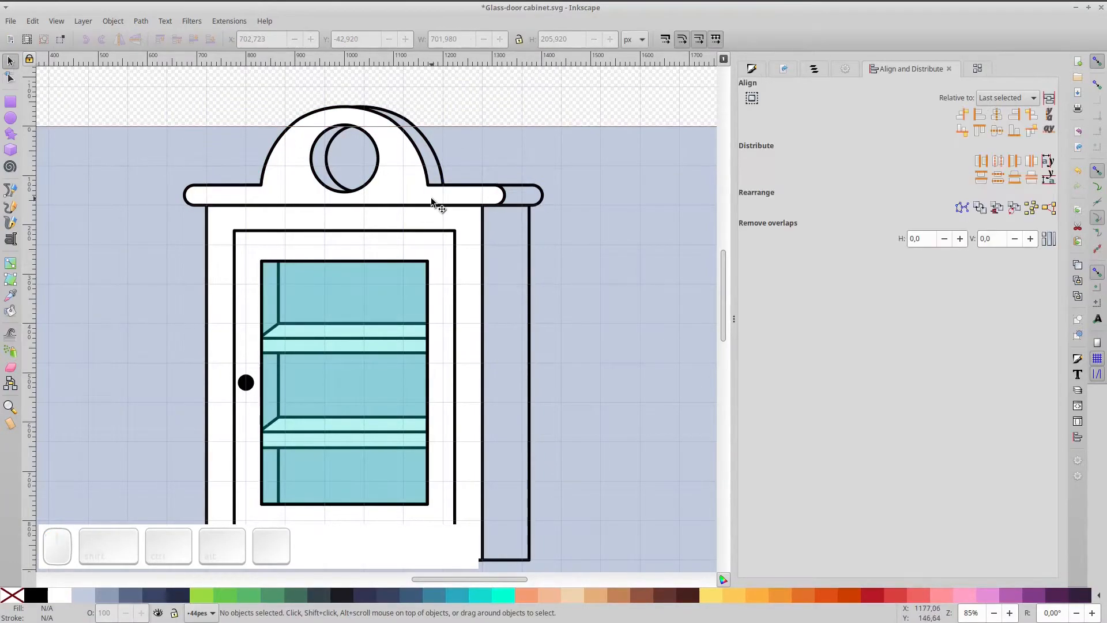
Step: Subtract a duplicate of the front crown from the rear crown and break the resulting path apart
click(437, 164)
key(ctrl+d)
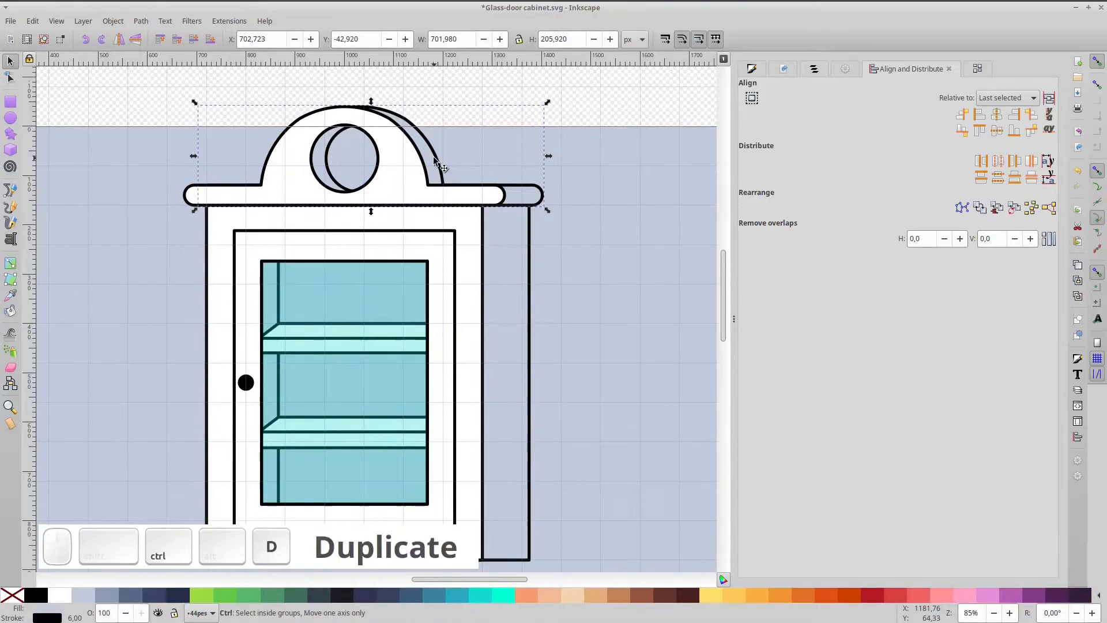
key(h)
key(ctrl+d)
shift+click(421, 142)
key(ctrl)
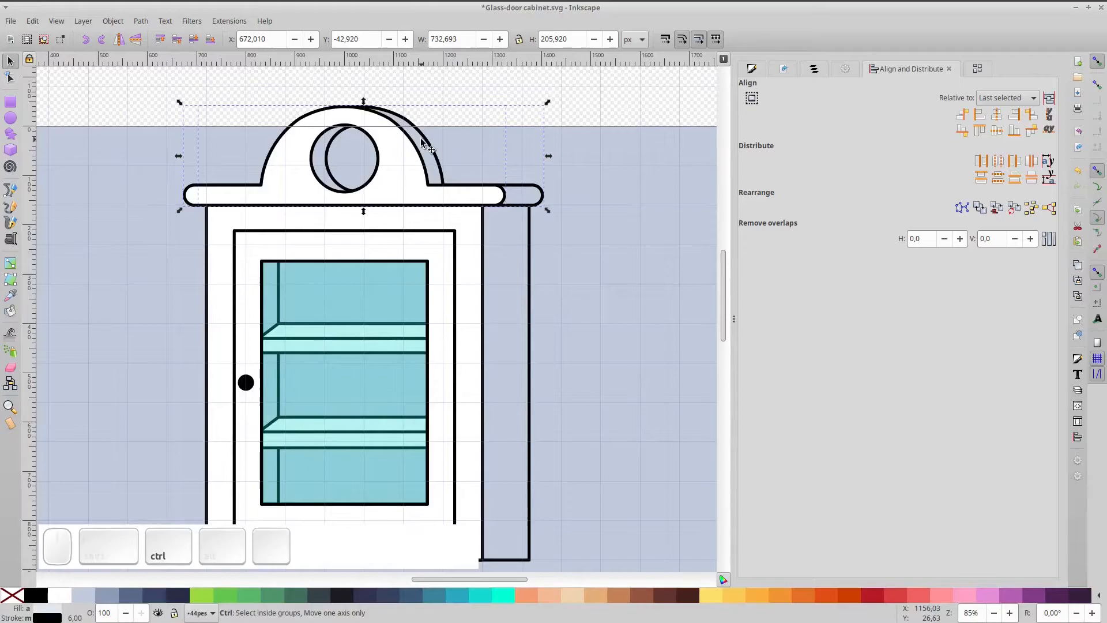
key(ctrl+minus)
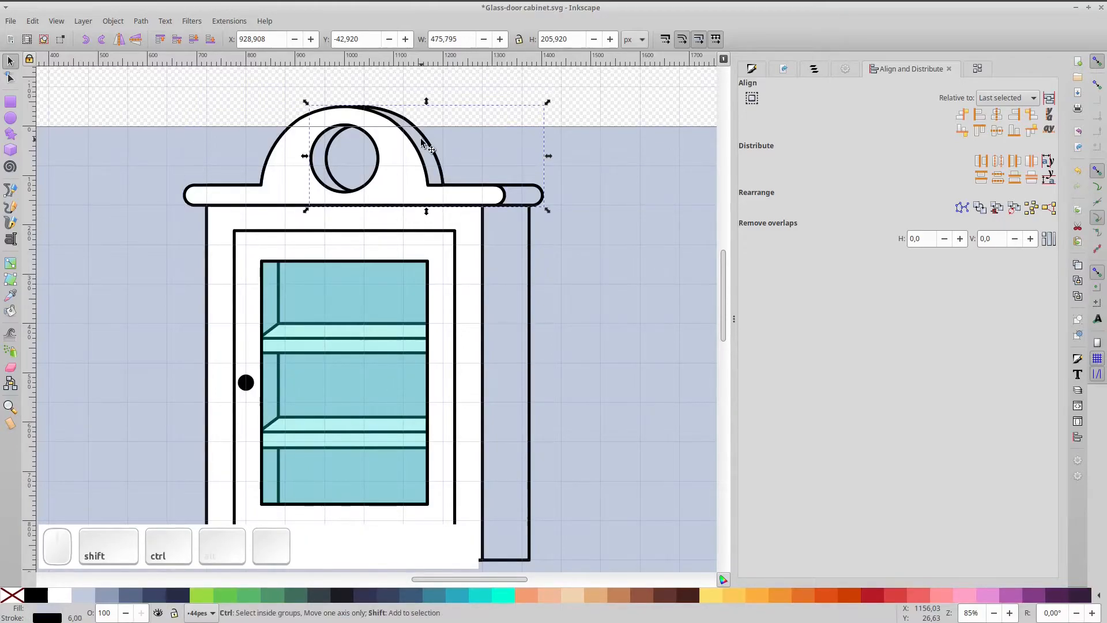
key(ctrl+shift+k)
key(Escape)
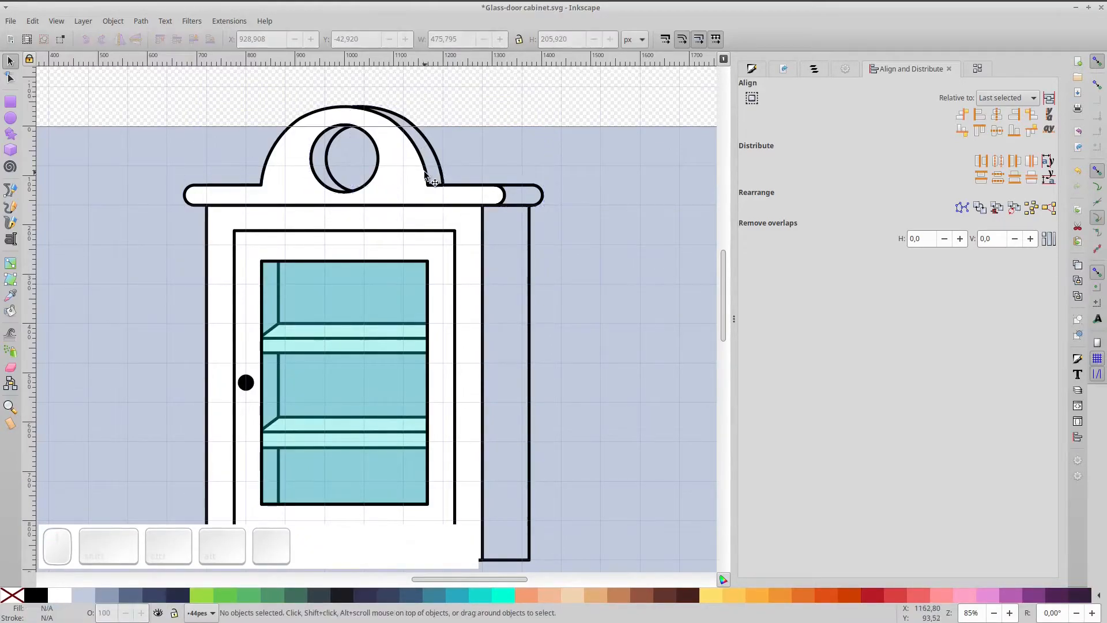
Step: Fill the crescent inside the crown's round hole with a darker blue-grey and deselect it
click(431, 165)
click(327, 176)
click(120, 597)
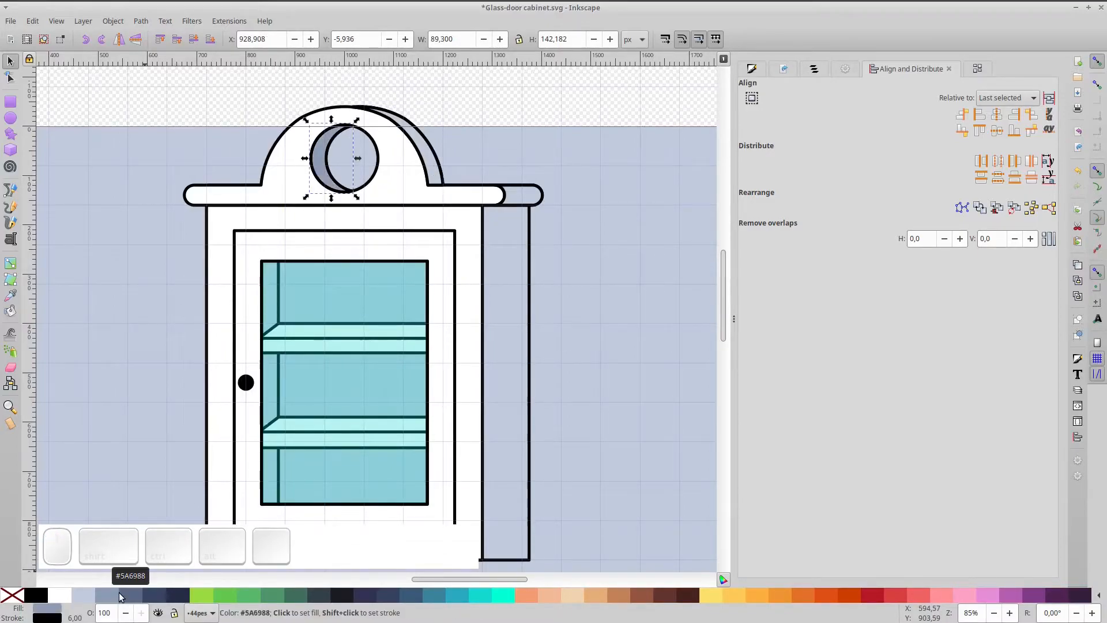
click(529, 120)
Step: Select all parts of the cabinet and group them
scroll(525, 251, down, 2)
key(5)
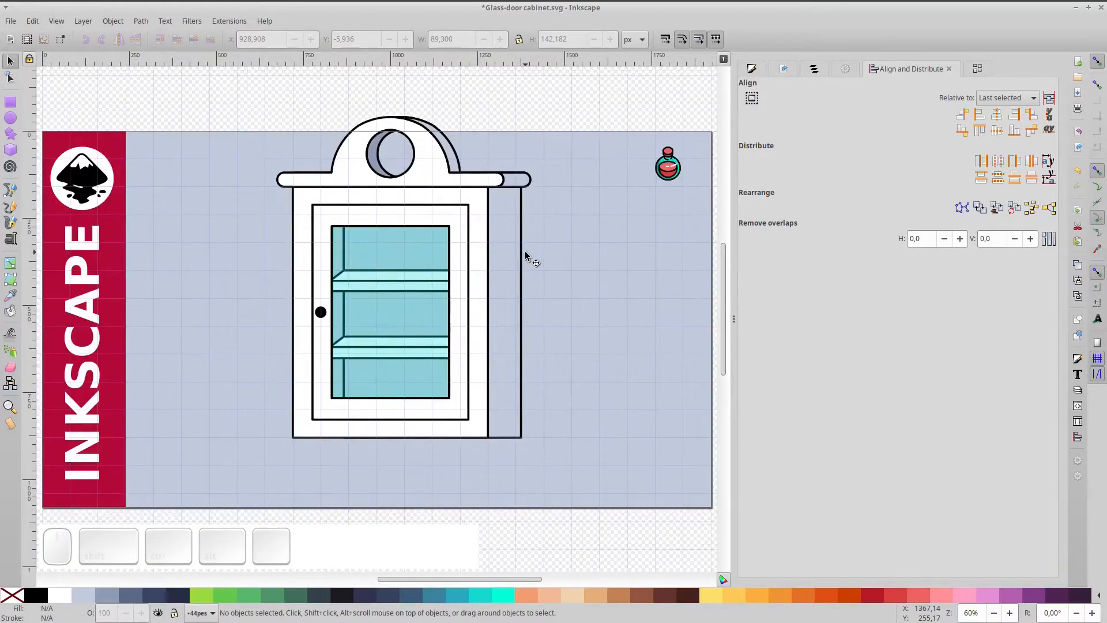
drag(246, 97, 565, 471)
key(ctrl)
key(ctrl+g)
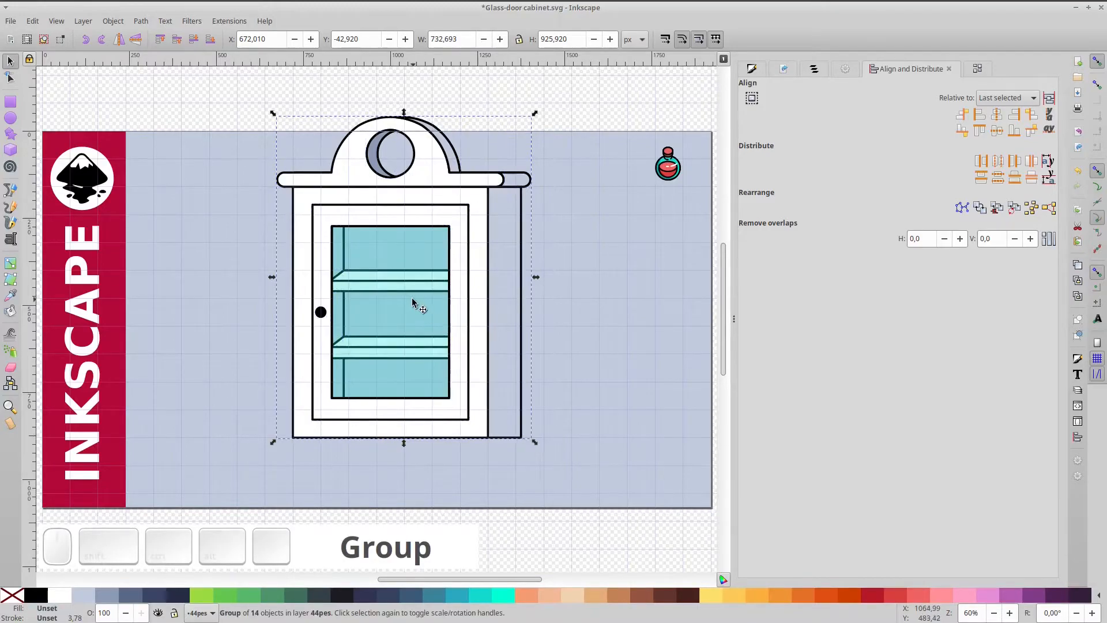
Step: Inside the cabinet group, draw a 160 × 1040 px rectangle over the side panel with white fill and no stroke
double_click(413, 300)
drag(449, 298, 432, 288)
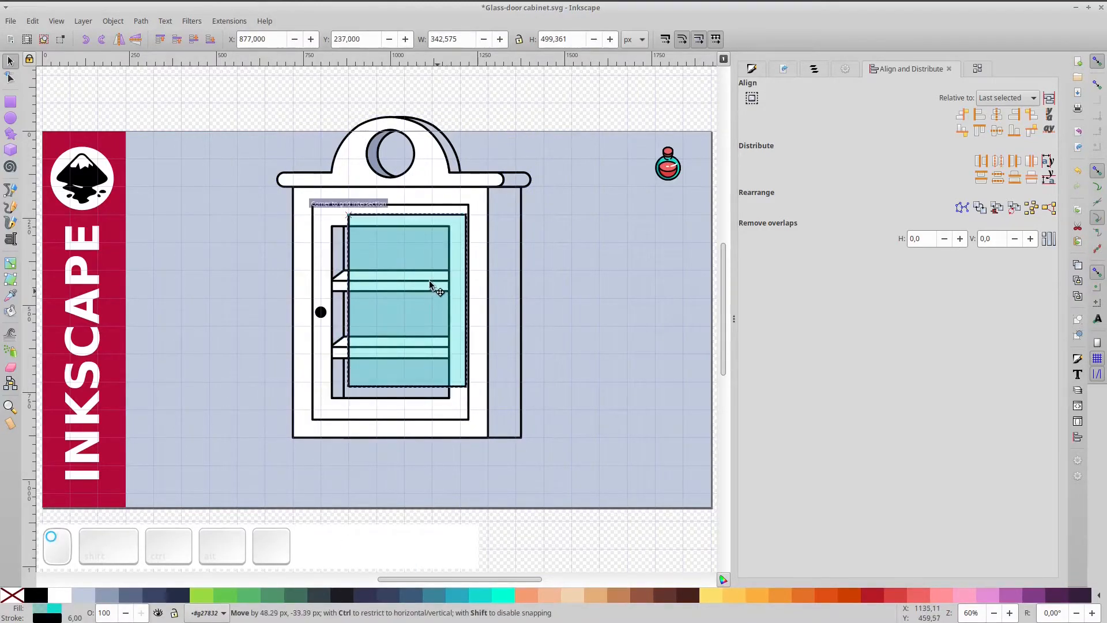
key(ctrl+z)
click(12, 102)
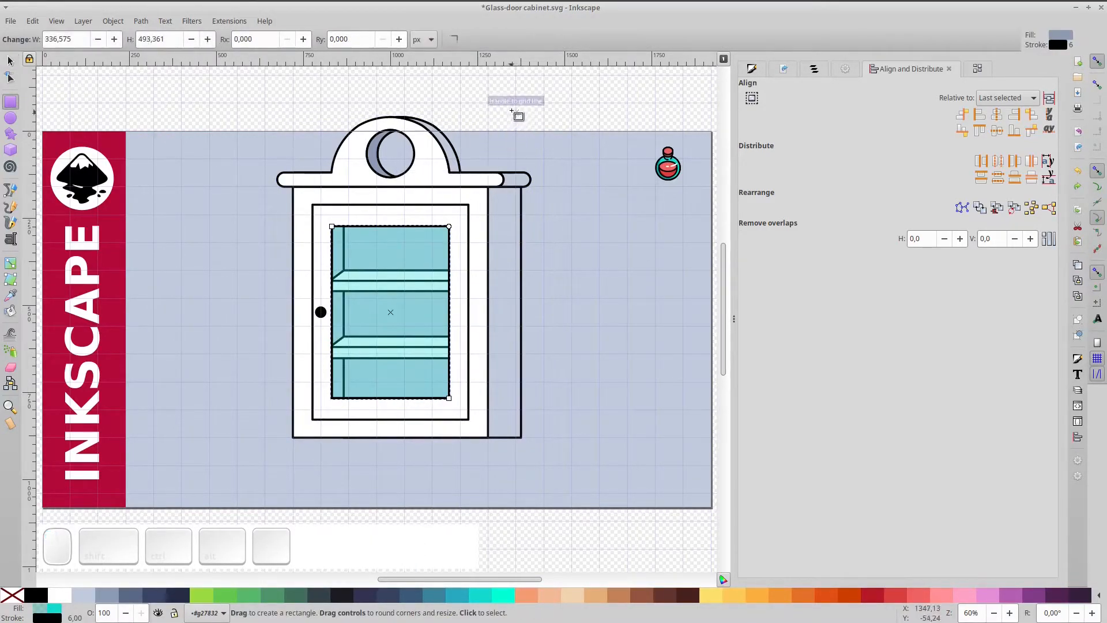
drag(517, 104, 571, 466)
click(54, 597)
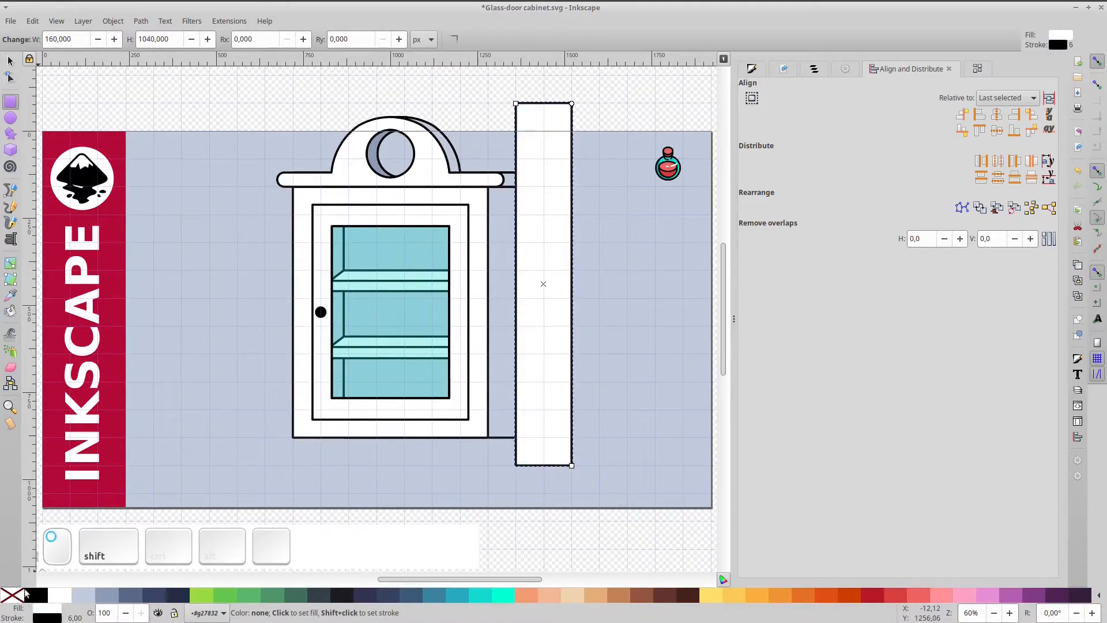
shift+click(12, 596)
Step: Duplicate the white rectangle, make a thinner strip beside the wider one, and merge both with Union
click(11, 62)
drag(512, 285, 596, 299)
key(ctrl+z)
key(ctrl+d)
drag(512, 285, 568, 287)
click(562, 292)
shift+click(591, 285)
key(ctrl+plus)
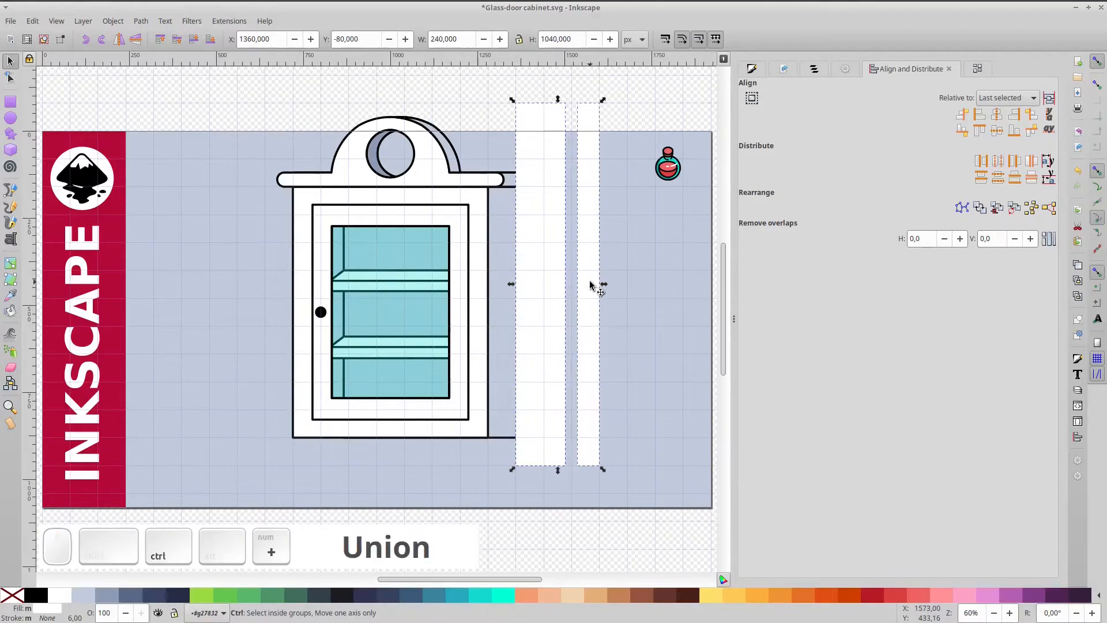
Step: Rotate the merged strips diagonally across the glass door and lower their fill alpha to 41
click(590, 284)
drag(603, 100, 430, 217)
click(752, 69)
drag(947, 217, 853, 217)
Step: Duplicate the glass pane and intersect the copy with the diagonal strips to trim the reflections to the glass
click(342, 254)
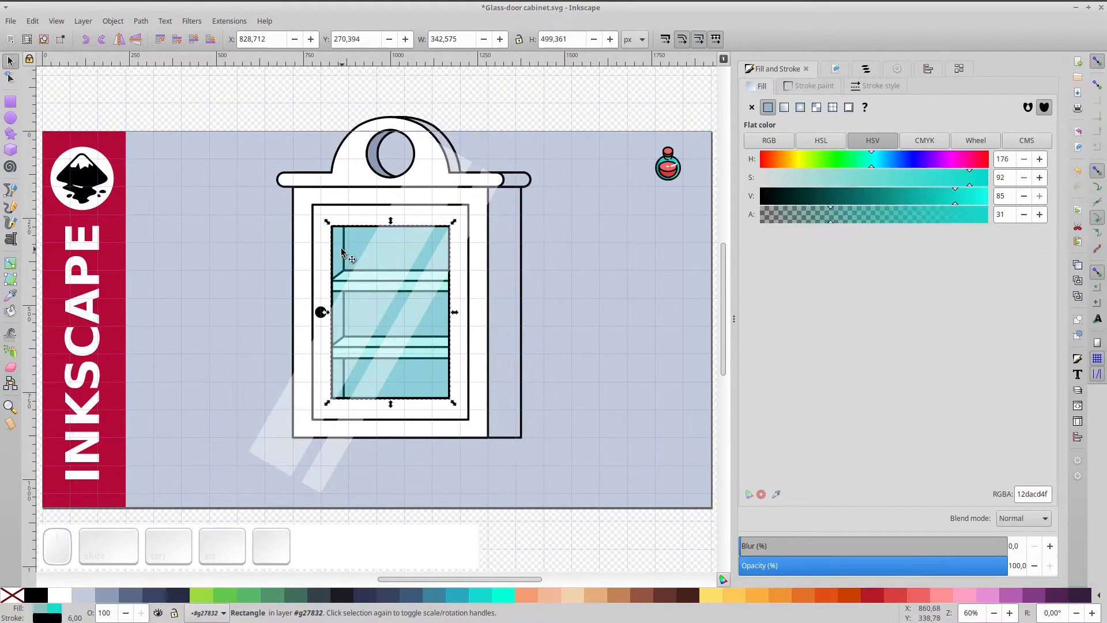
key(ctrl+d)
shift+click(442, 185)
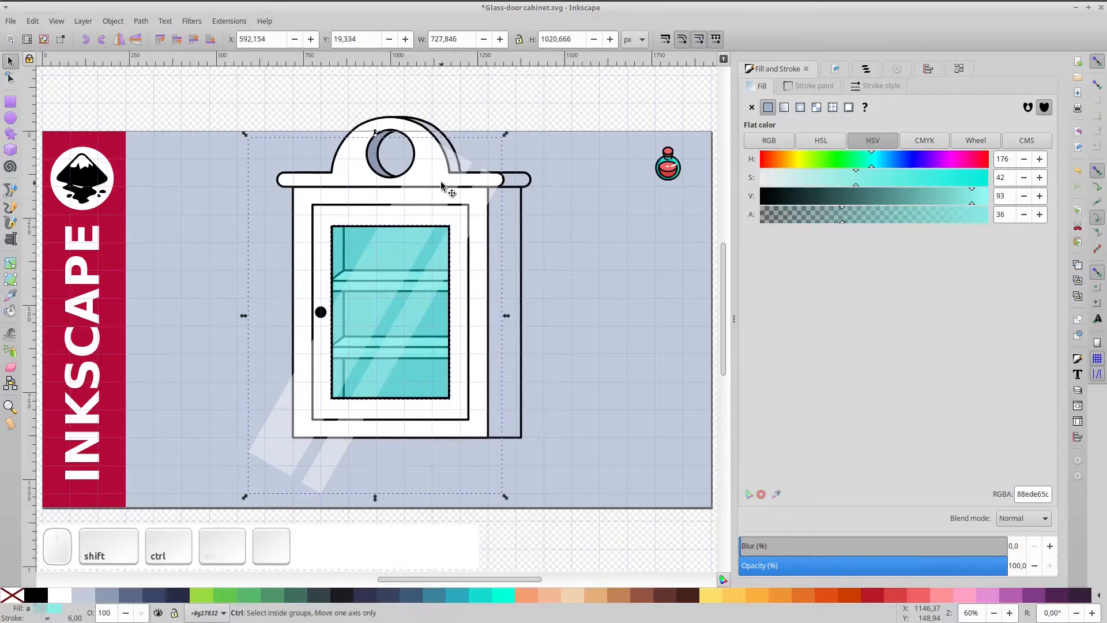
key(ctrl+asterisk)
Step: Duplicate the glass pane and remove the copy's fill so only its black outline lies over the reflections
click(365, 239)
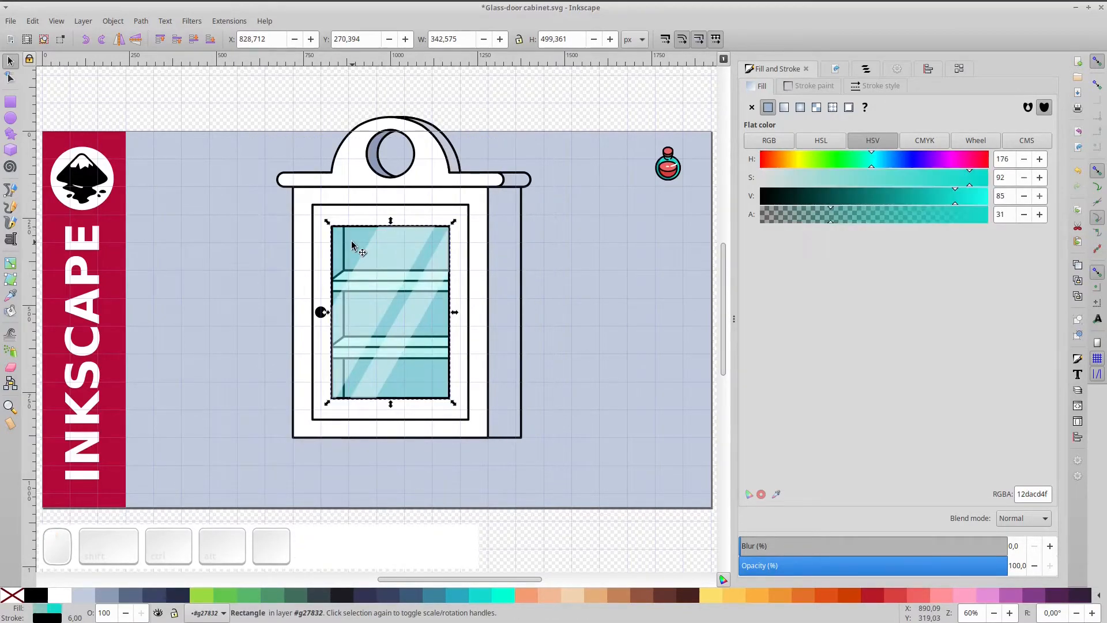
key(ctrl+d)
click(12, 595)
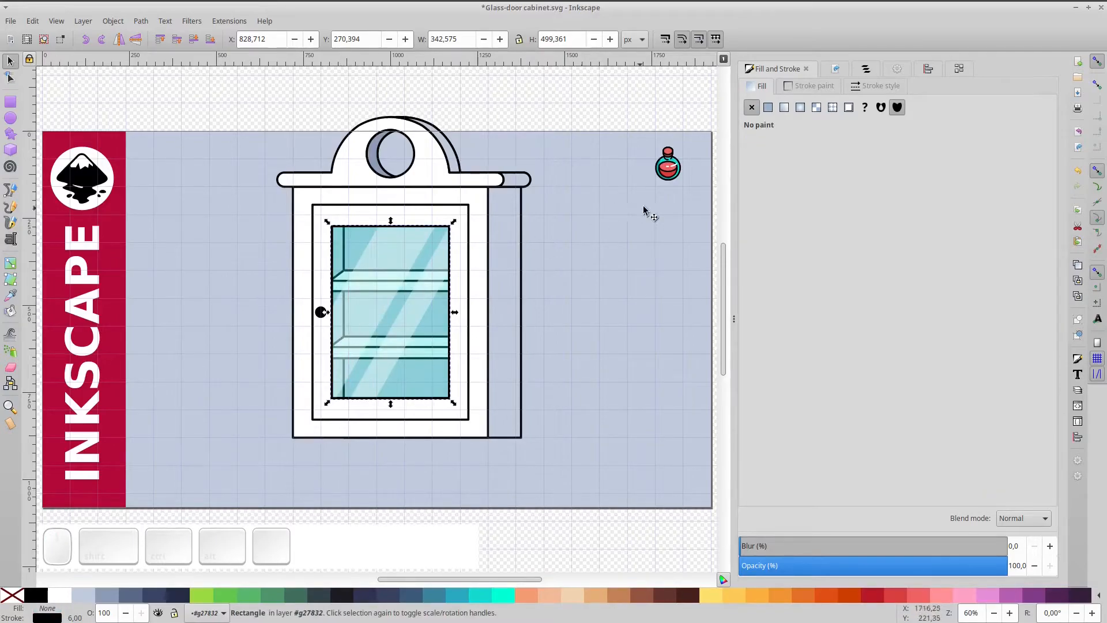
click(574, 121)
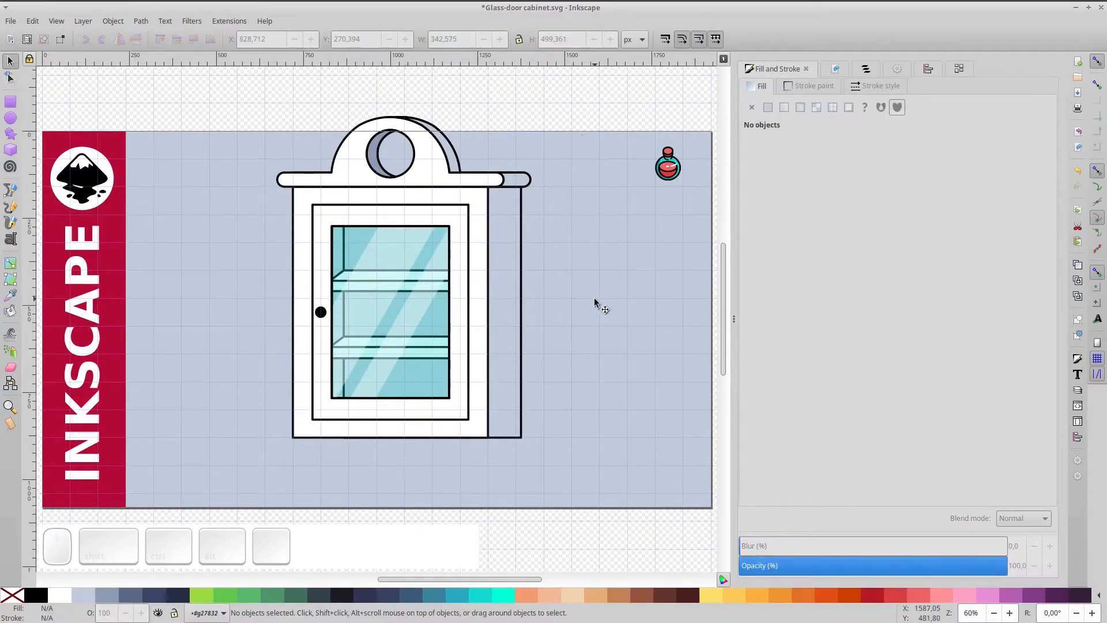
Step: Draw a rectangle of about 114 × 187 px over the cabinet's bottom-left corner and fully round its corners
click(10, 102)
drag(293, 400, 332, 465)
drag(333, 400, 329, 482)
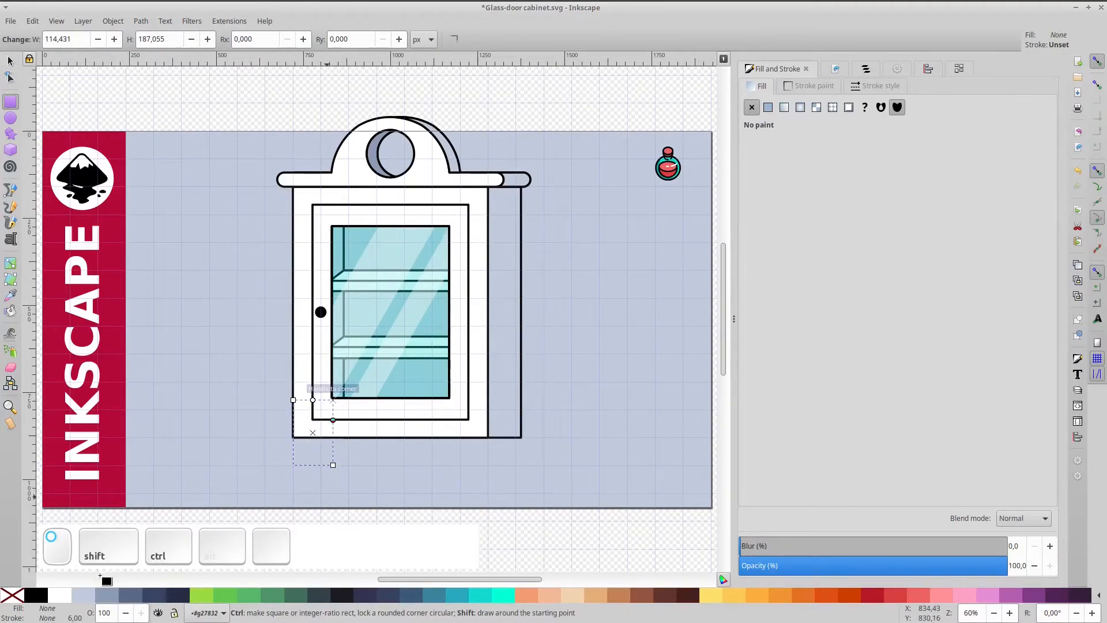
Step: Give the rounded foot shape a white fill with alpha 99 and a black stroke
click(767, 108)
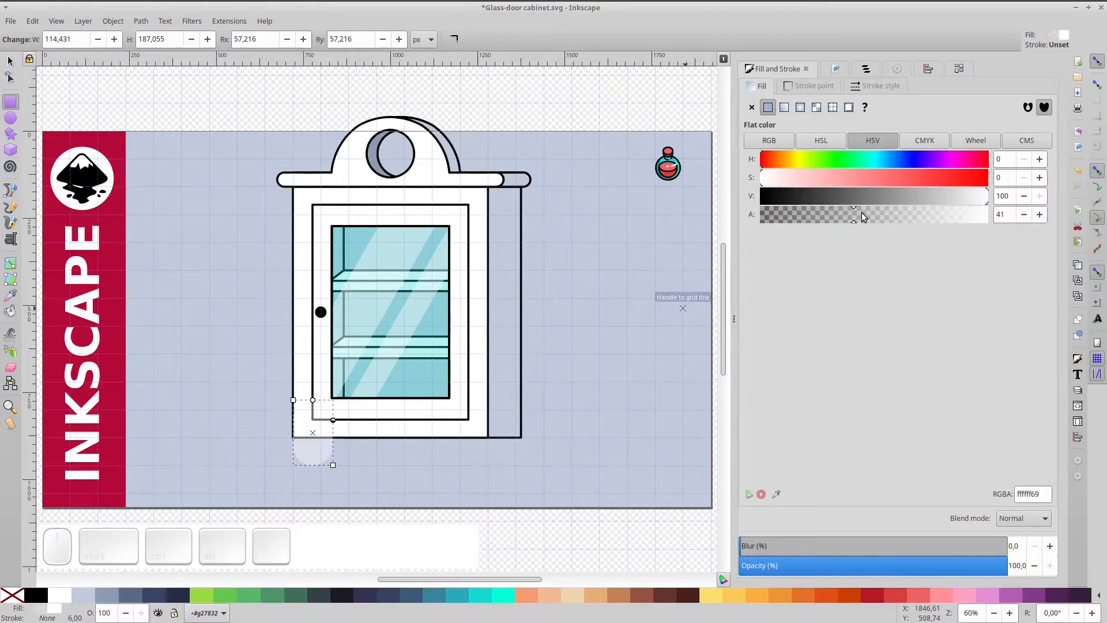
drag(864, 217, 984, 217)
shift+click(39, 598)
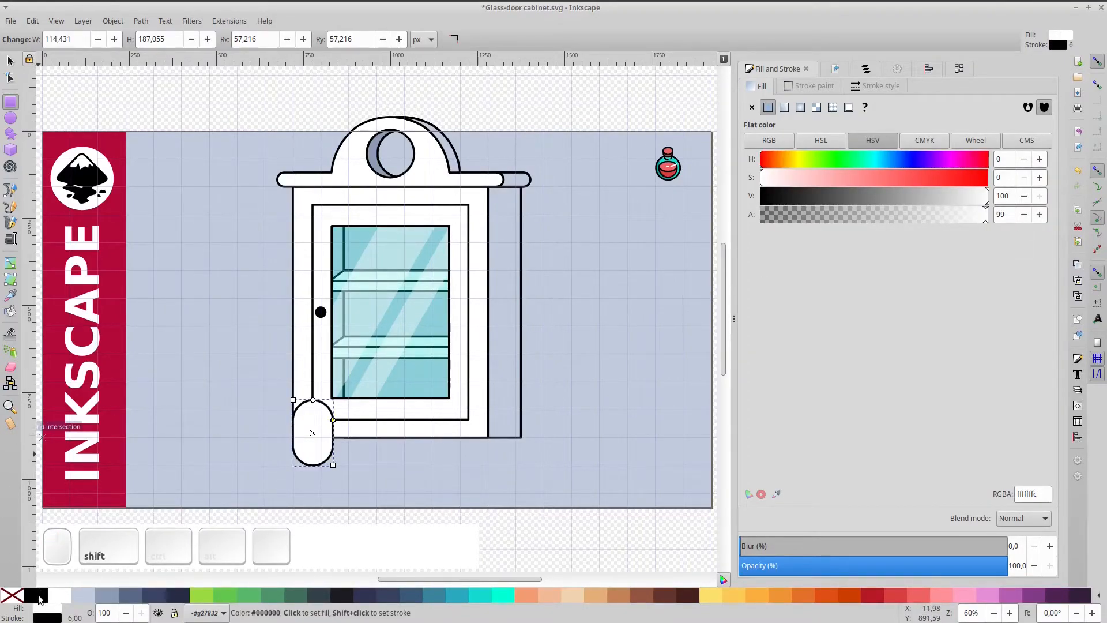
click(11, 63)
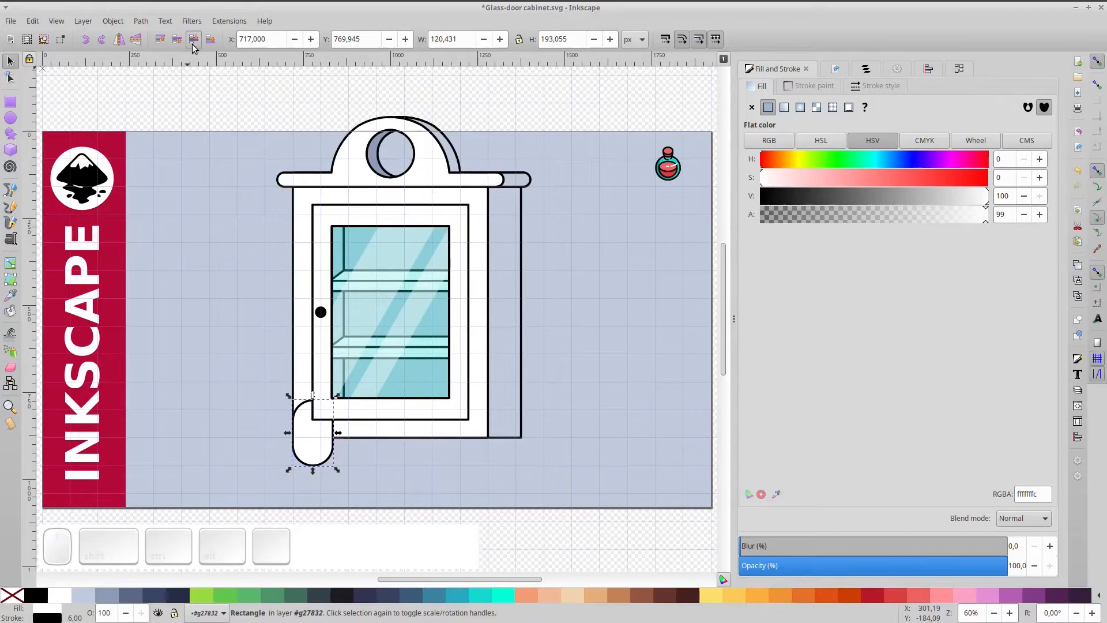
Step: Place a duplicate of the foot under the cabinet front's other end and lower both feet behind the cabinet body
drag(315, 457, 459, 455)
key(ctrl+d)
click(193, 45)
click(193, 45)
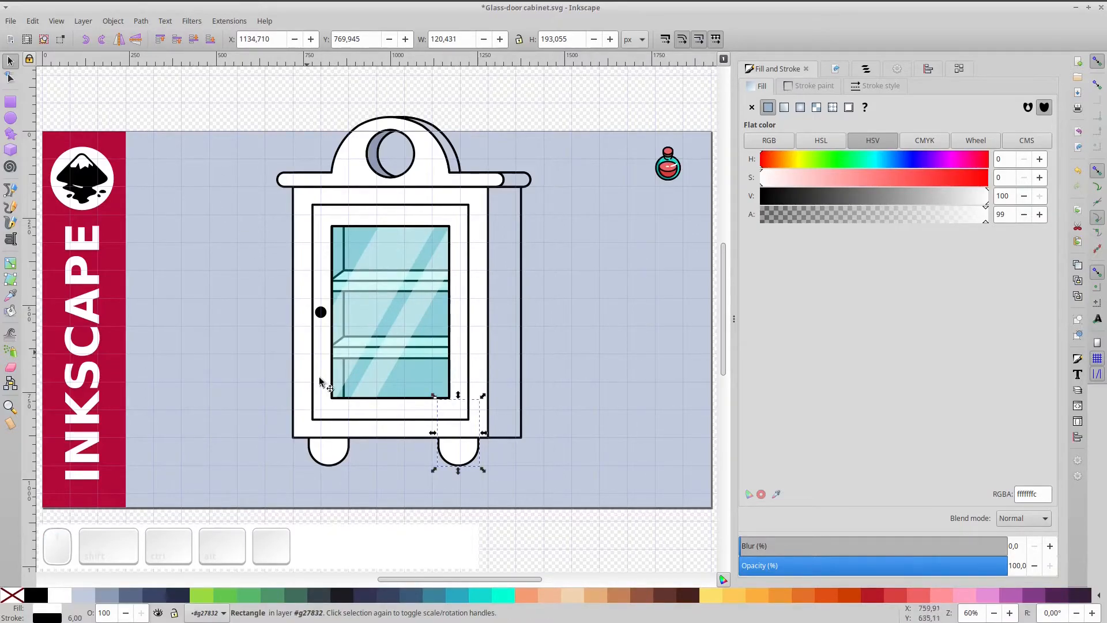
click(330, 453)
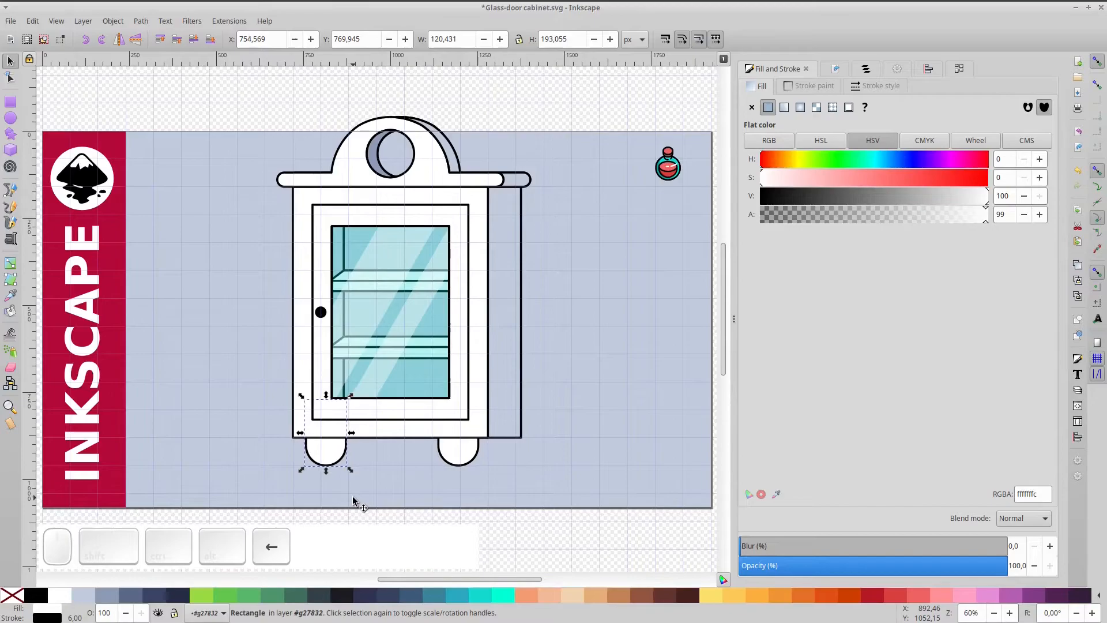
Step: Group the two front feet, duplicate the group and shift the copy 102 px right and 26 px up
shift+click(466, 467)
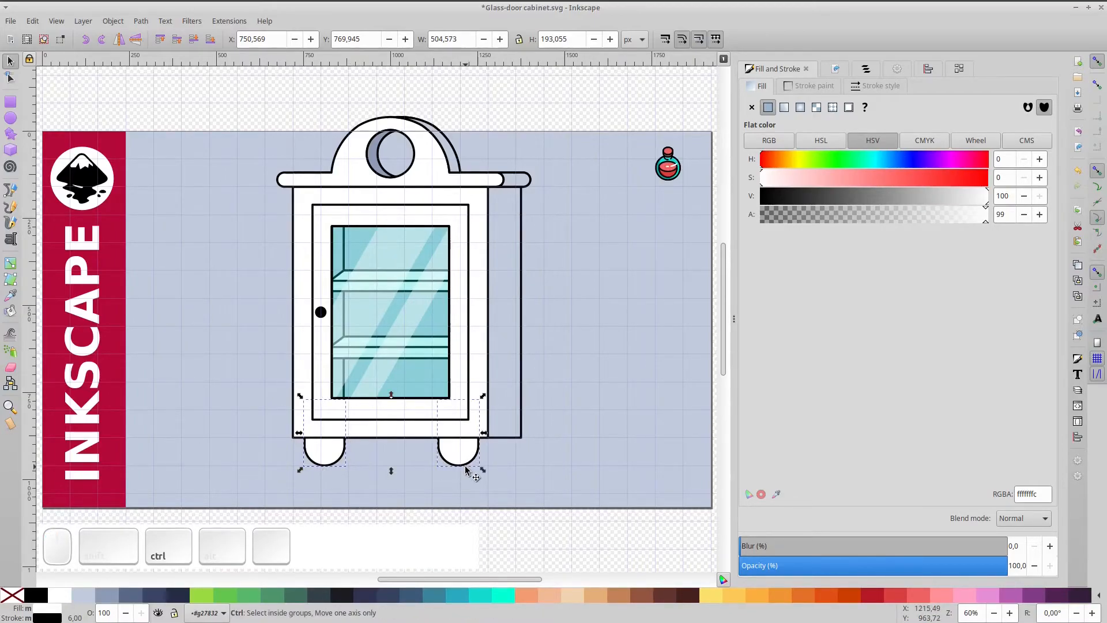
key(ctrl+g)
key(ctrl+d)
key(Right)
key(Right)
key(Right)
key(Right)
key(Right)
key(shift+Right)
key(shift+Right)
key(shift+Right)
key(shift+Right)
key(shift+Right)
key(Up)
key(shift+Up)
key(Up)
key(Up)
key(Left)
key(Left)
key(Left)
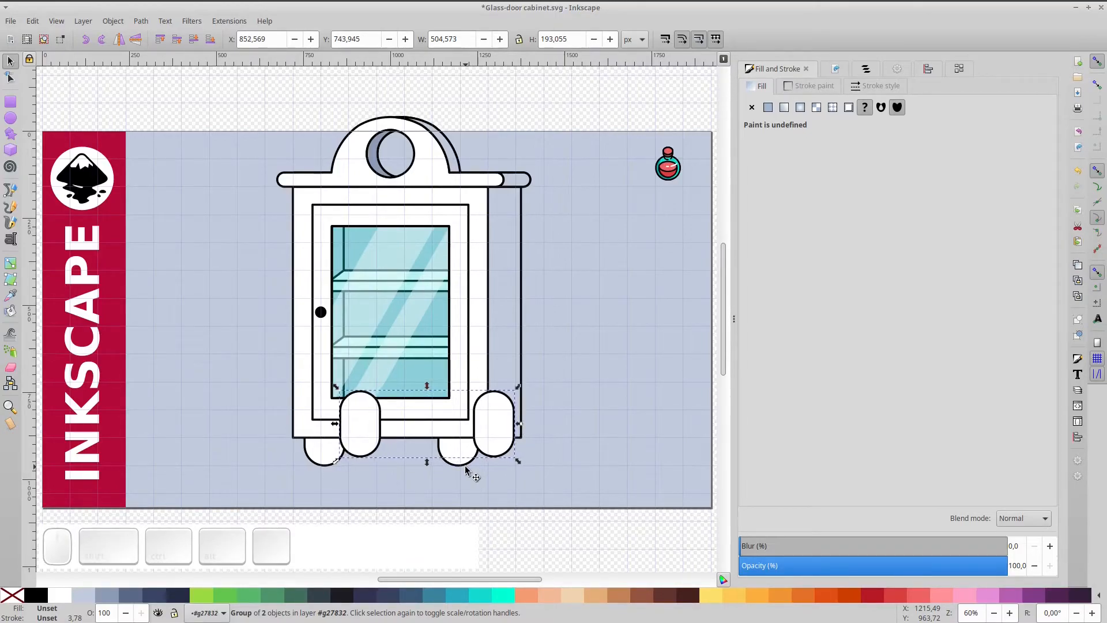
Step: Fill the copied feet with the side panel's blue-grey (c0cbdc) and tuck them behind the cabinet and front feet, 8 px higher
key(d)
click(501, 254)
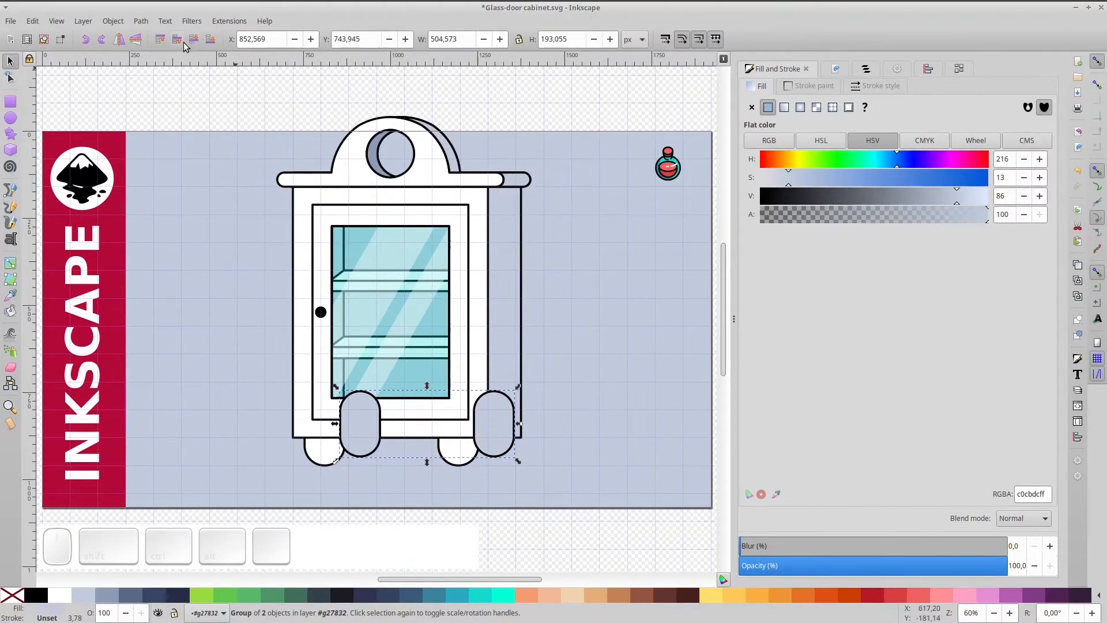
click(194, 40)
click(193, 40)
click(193, 40)
key(Up)
key(Up)
key(Up)
key(Up)
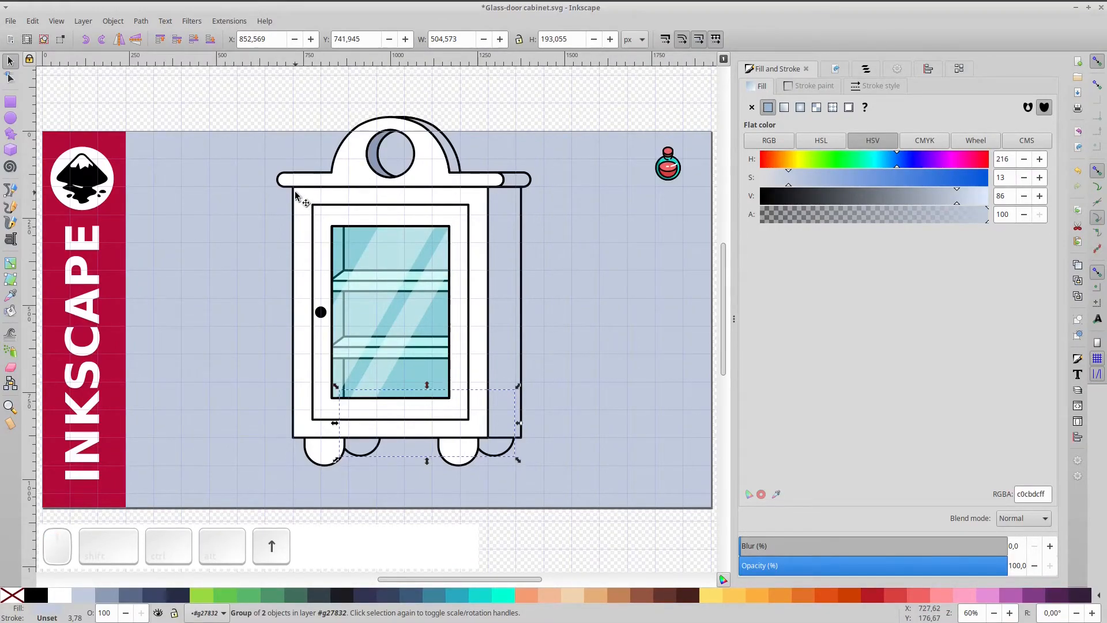
click(115, 591)
click(92, 597)
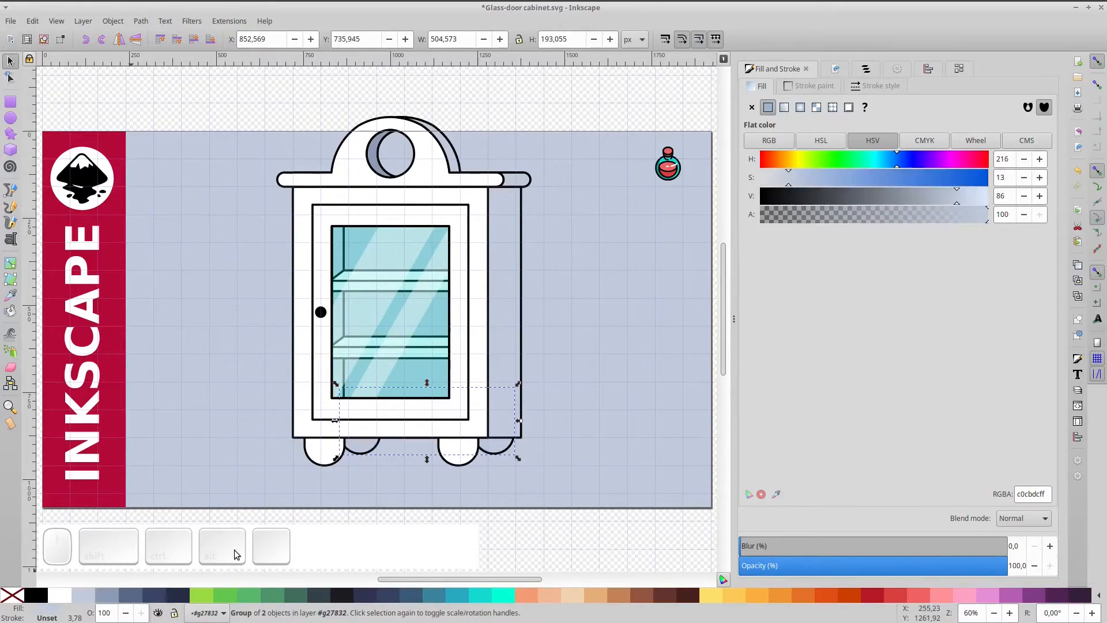
Step: Move the cabinet down onto the blue-grey background and centre it horizontally on that background
click(685, 192)
click(477, 260)
drag(478, 261, 444, 291)
shift+click(568, 247)
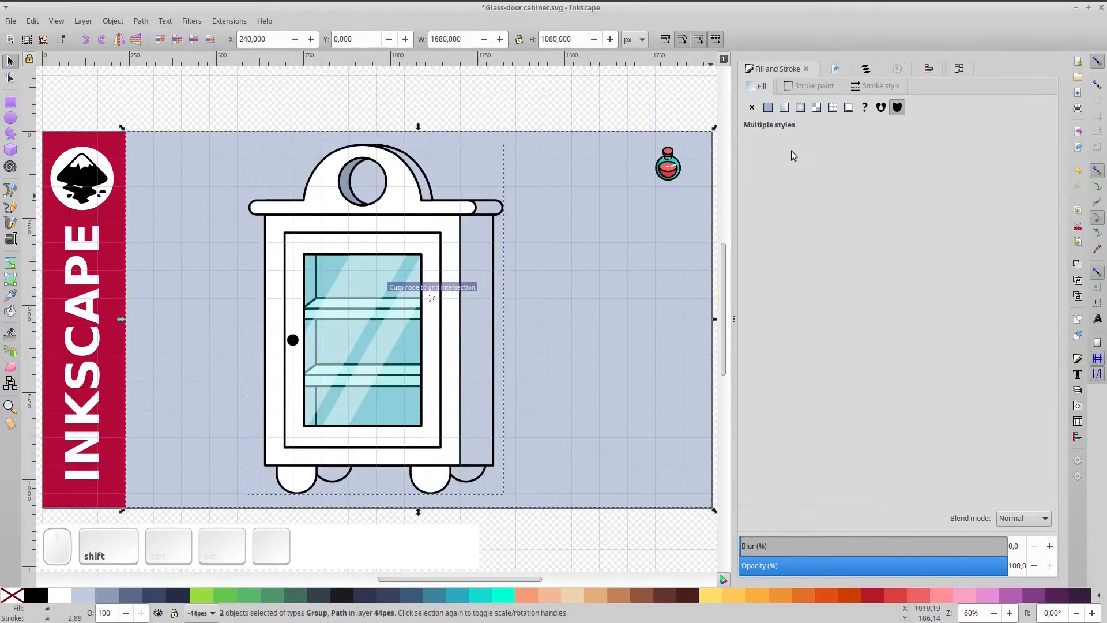
click(929, 69)
click(997, 131)
Step: Move the potion bottle onto the cabinet's top shelf and enlarge it to about 127 × 169 px
click(668, 168)
drag(658, 177, 471, 254)
drag(454, 291, 458, 296)
Step: Check the door frame's stroke width and set the potion bottle's stroke width to the same 6 px
click(9, 77)
click(482, 248)
click(748, 69)
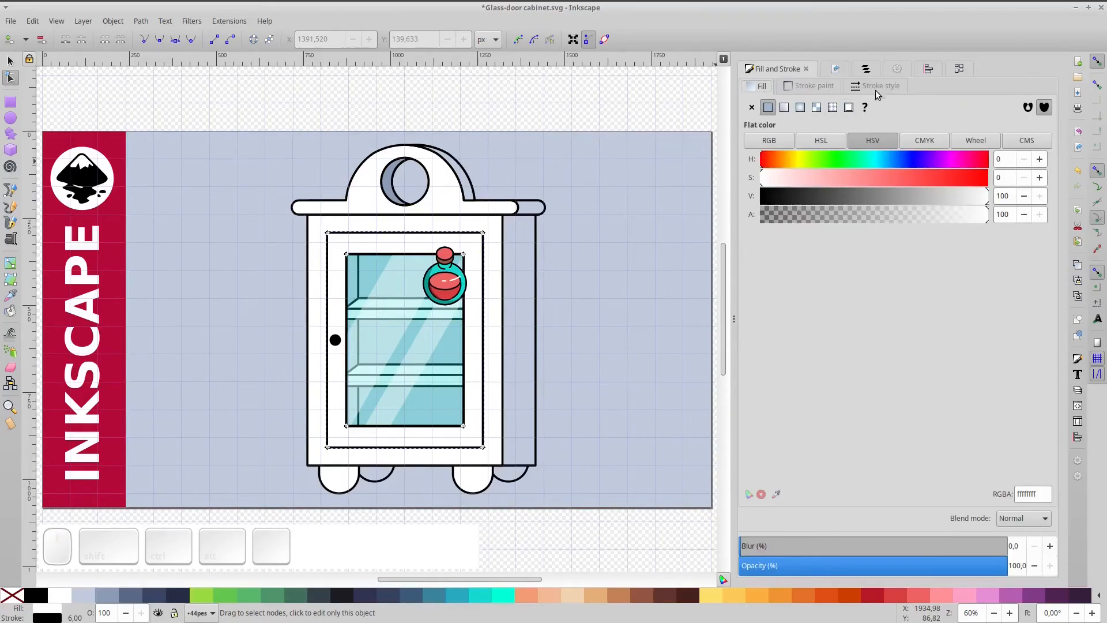
click(877, 86)
click(10, 61)
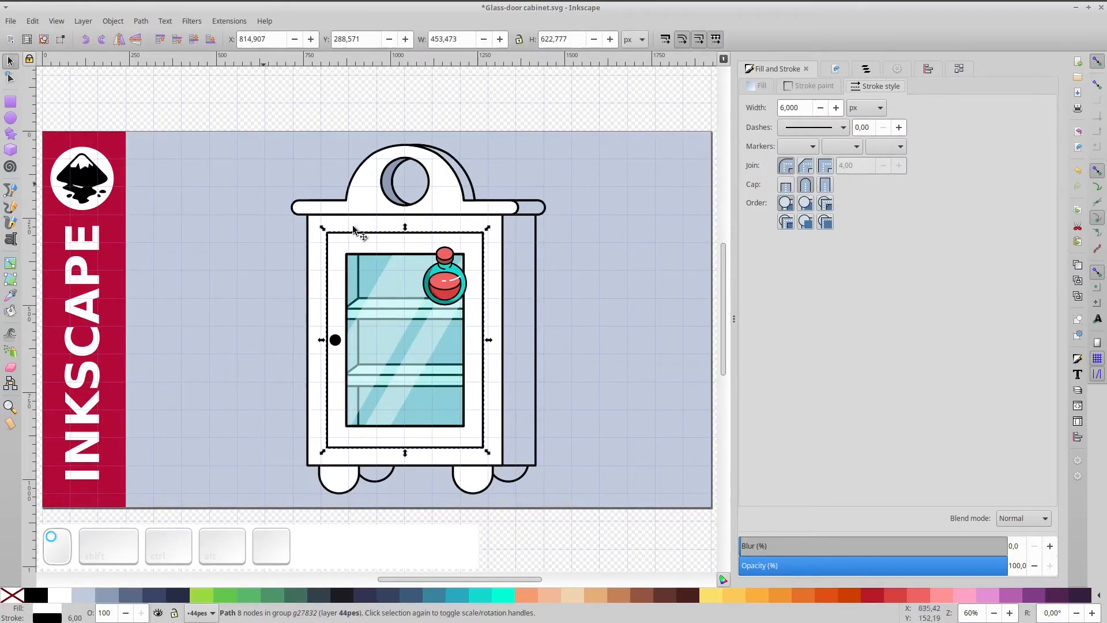
click(445, 285)
text(6)
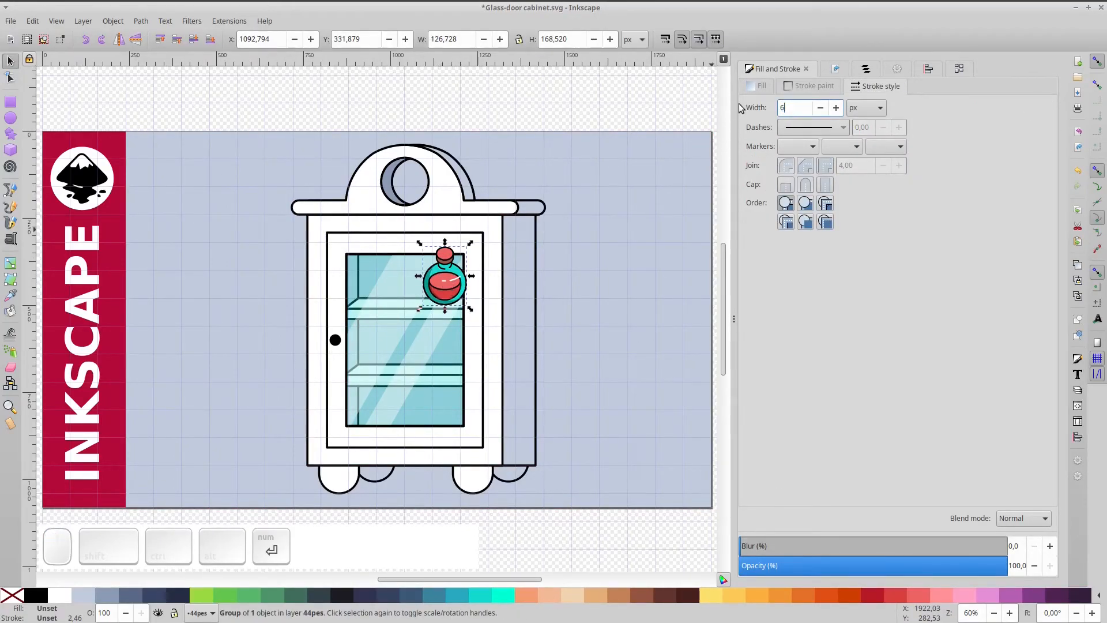
key(Return)
Step: Duplicate the potion bottle, place the copy to its left on the top shelf, and group the pair
key(ctrl+d)
drag(459, 297, 378, 286)
shift+click(445, 283)
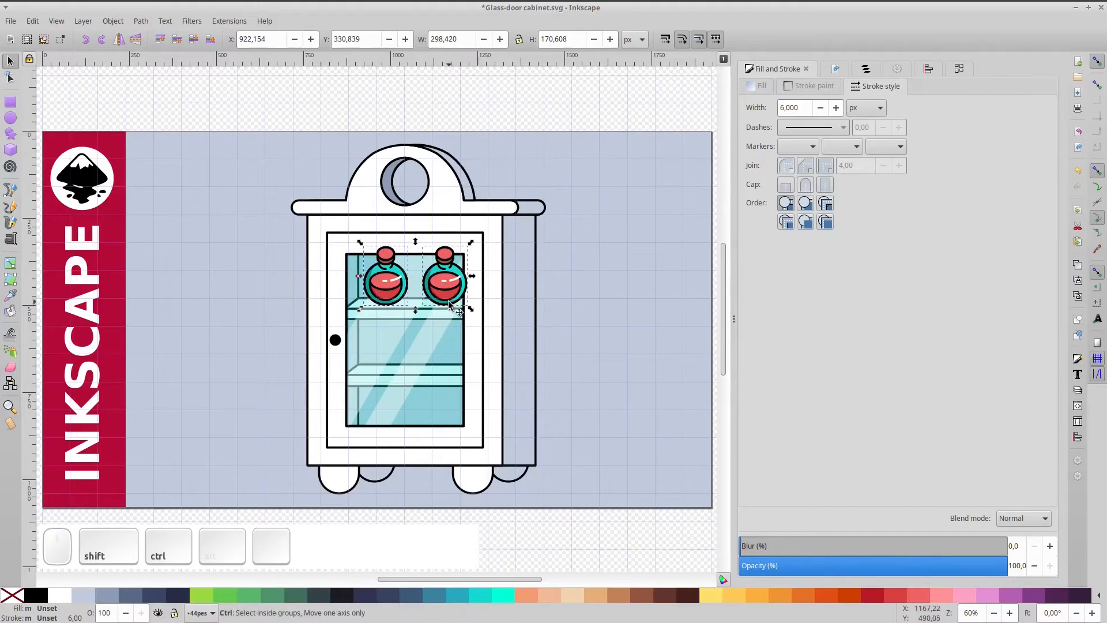
key(ctrl+g)
Step: Duplicate the bottle pair onto the middle and bottom levels of the cabinet
key(ctrl+d)
drag(444, 298, 443, 410)
key(ctrl+d)
key(ctrl+a)
key(ctrl+g)
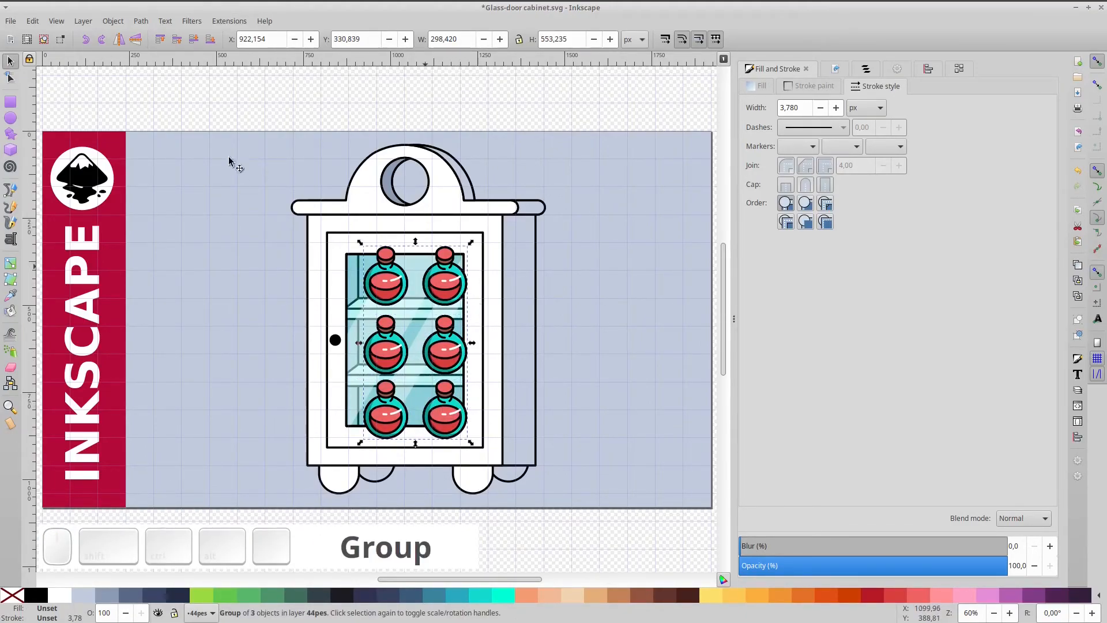
click(193, 39)
key(ctrl+z)
key(ctrl+z)
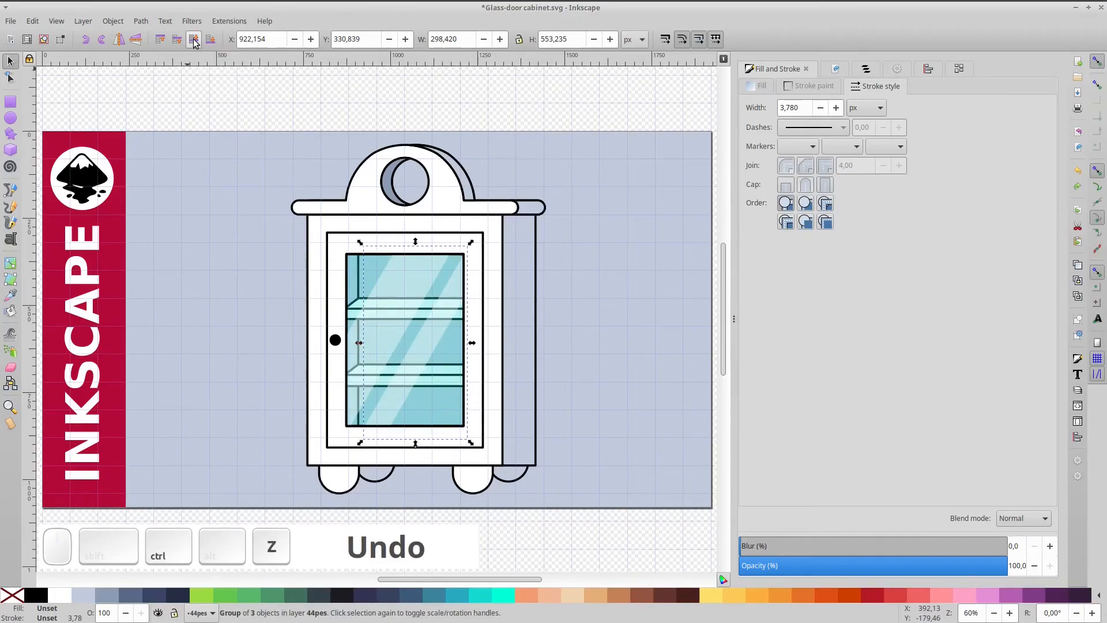
key(ctrl+x)
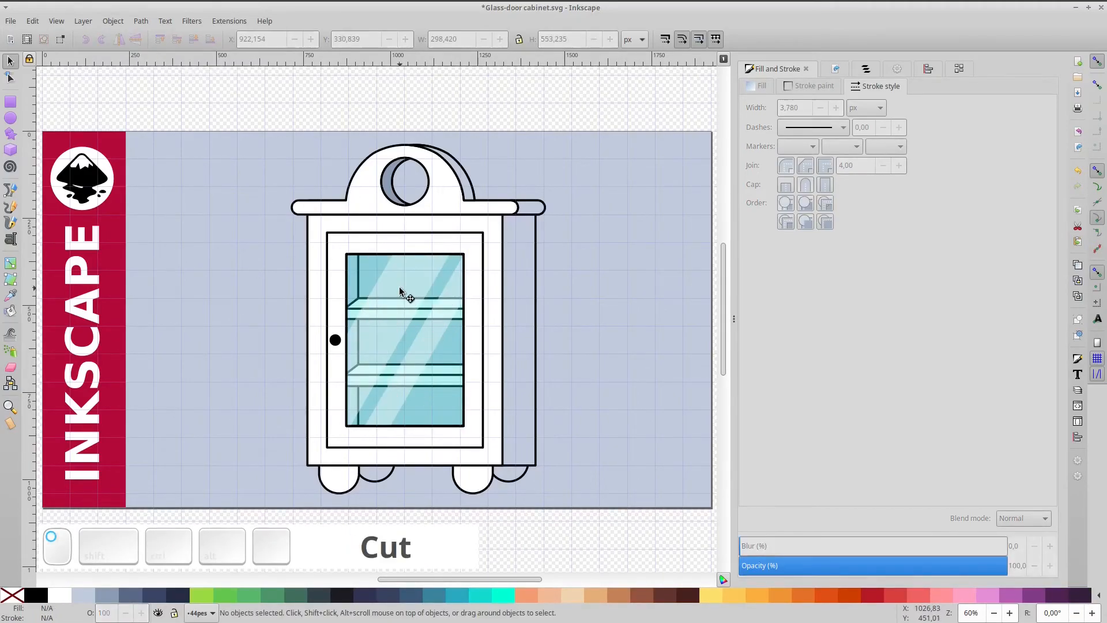
drag(399, 286, 442, 309)
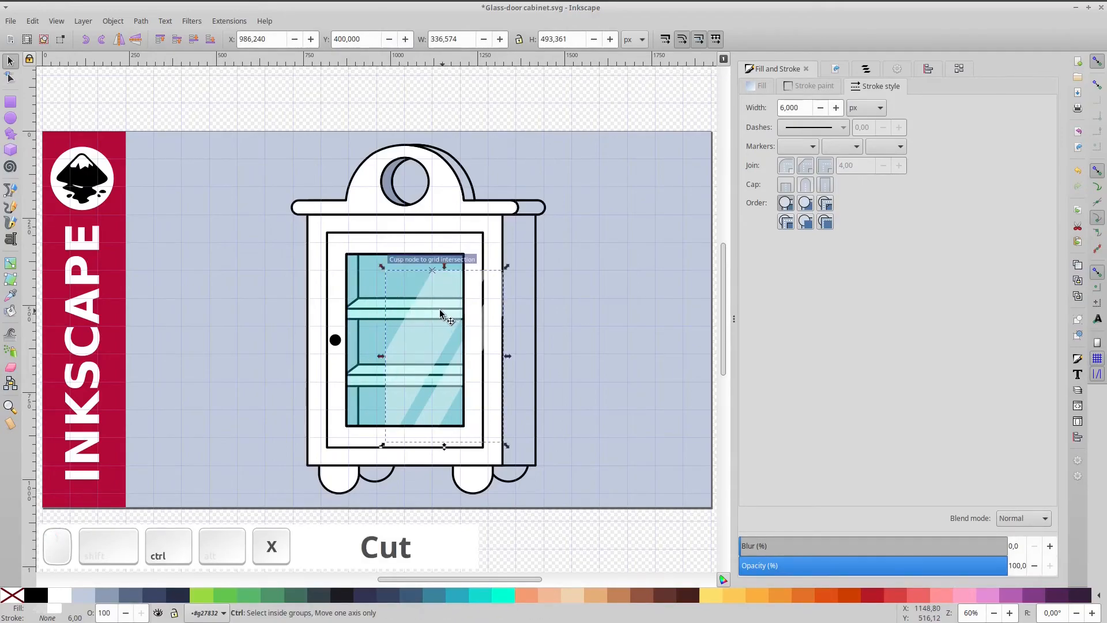
key(ctrl+x)
key(ctrl+z)
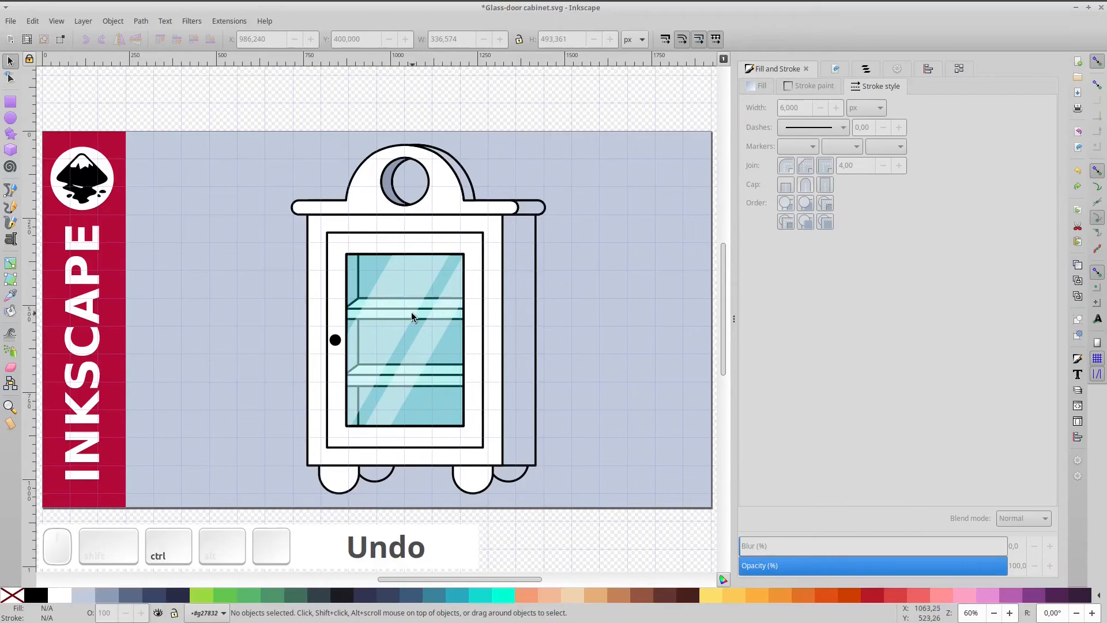
key(ctrl+v)
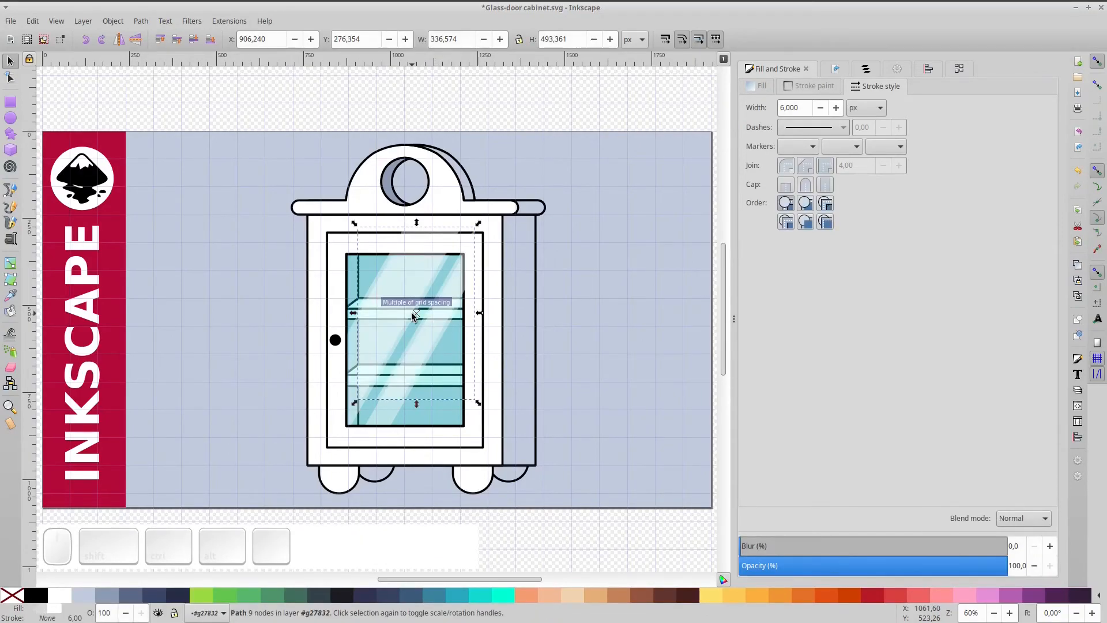
key(Delete)
key(ctrl+z)
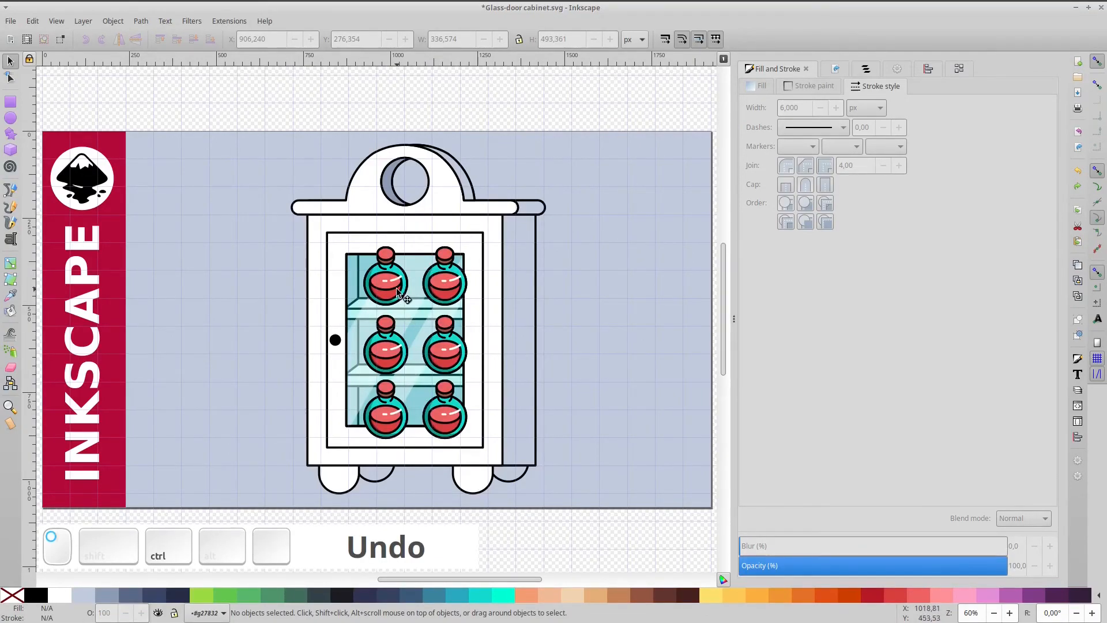
Step: Group the three rows of bottles, then cut and paste them inside the cabinet's group
click(398, 291)
shift+click(406, 363)
shift+click(402, 423)
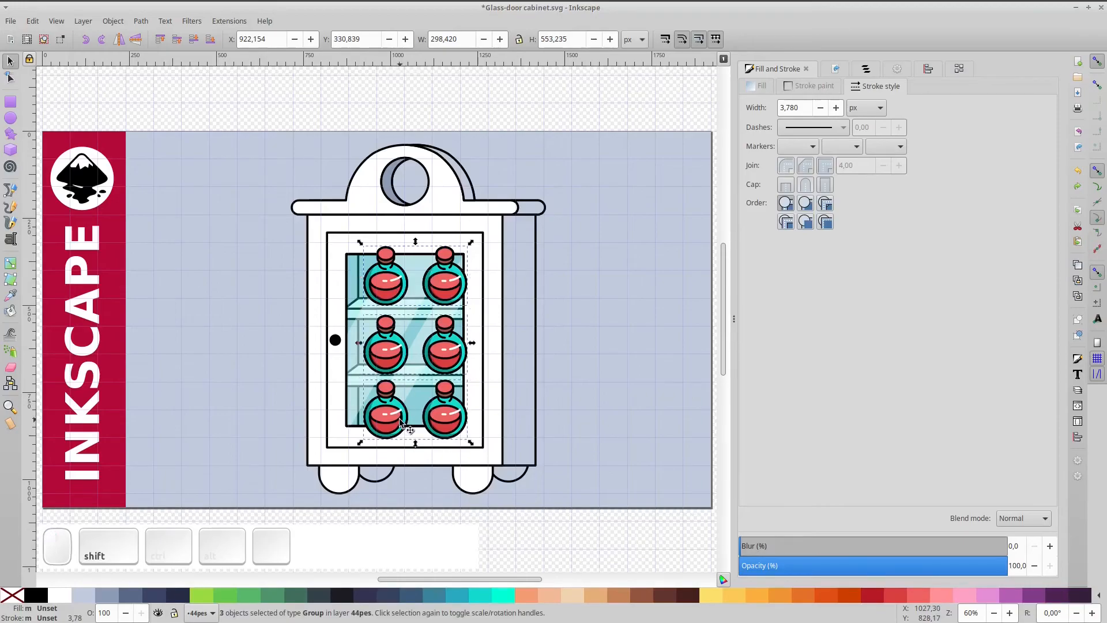
key(ctrl+g)
key(ctrl+x)
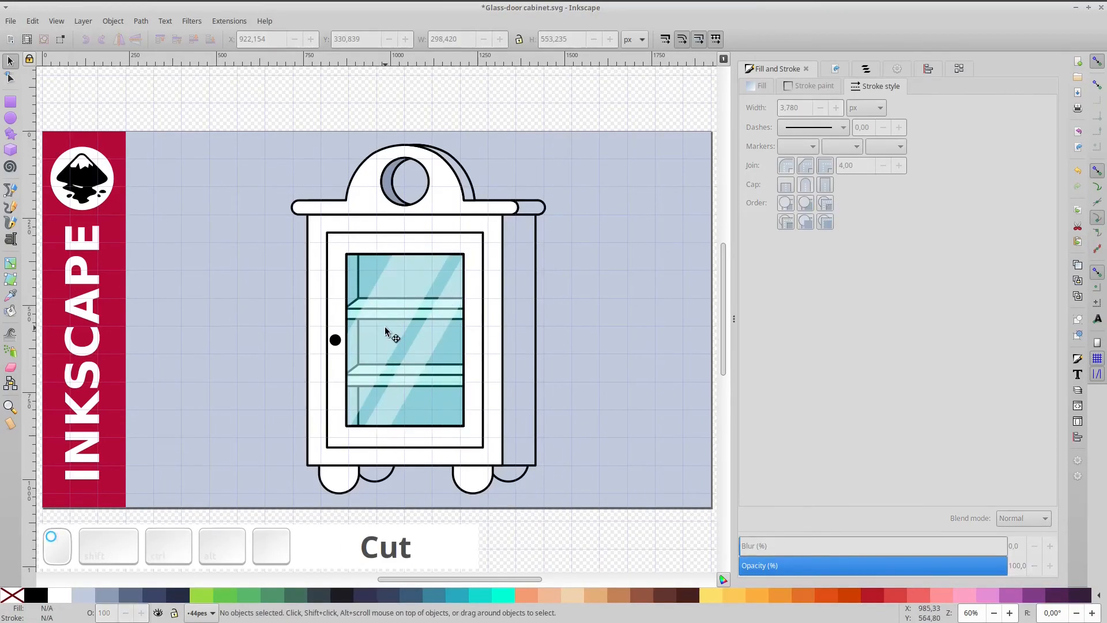
key(ctrl+v)
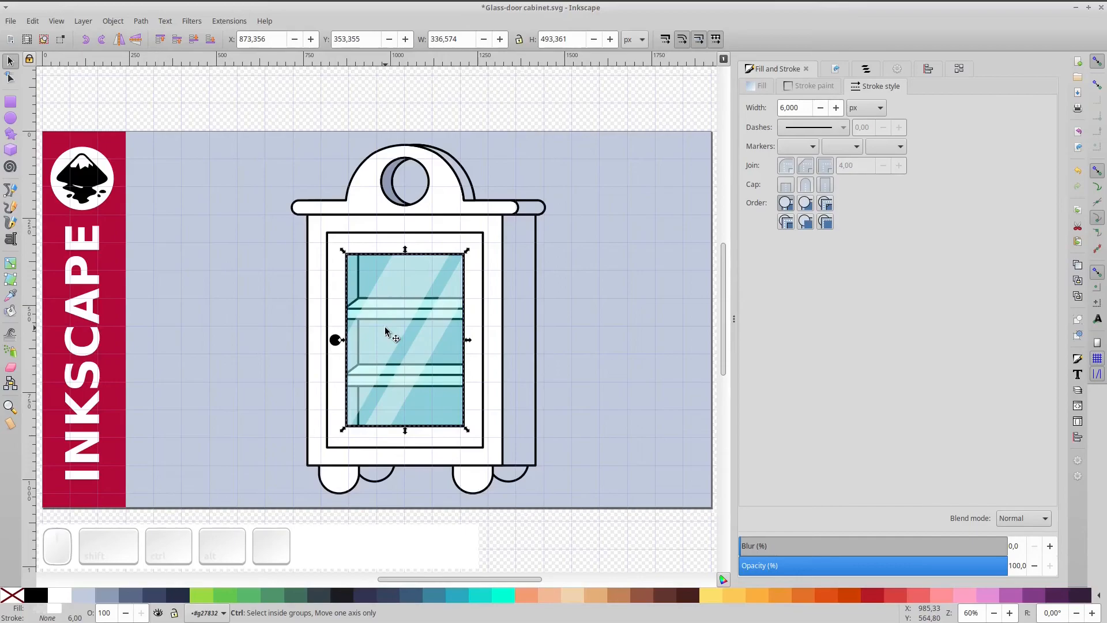
Step: Position the pasted bottle group over the glass pane so its rows line up with the shelves
drag(408, 338, 433, 339)
key(shift+Down)
key(shift+Down)
key(shift+Down)
key(shift+Down)
key(shift+Down)
key(shift+Down)
key(shift+Down)
key(shift+Right)
key(shift+Right)
key(shift+Up)
key(shift+Up)
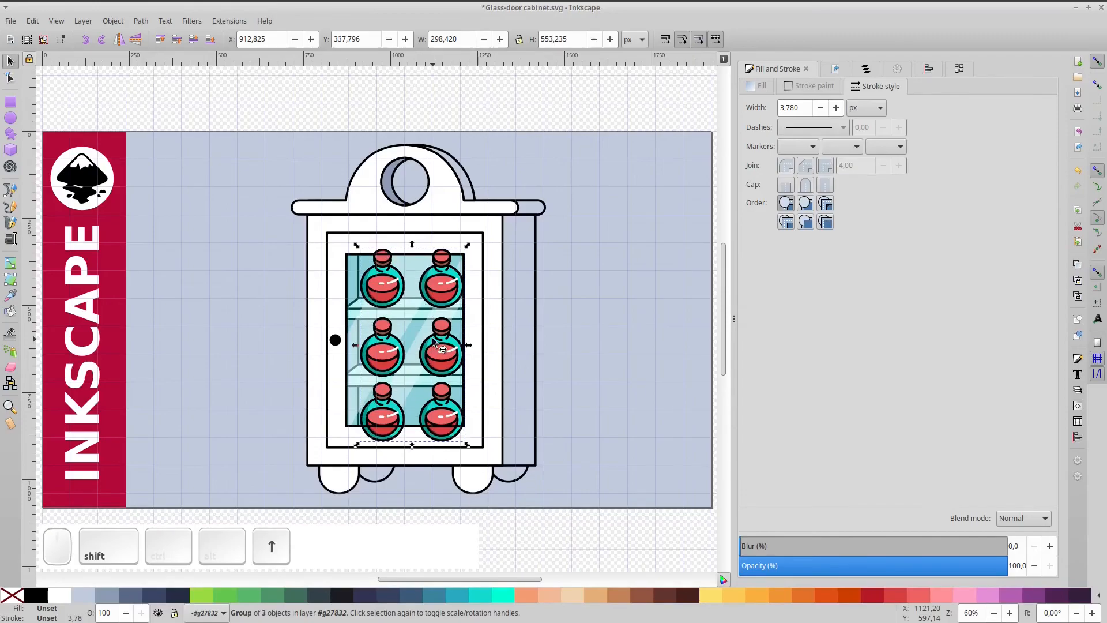
key(shift+Up)
Step: Enter the bottle group and nudge its rows individually so each one sits on its own shelf
double_click(388, 358)
key(Down)
click(387, 280)
key(Down)
key(Down)
key(Down)
key(Down)
key(Down)
key(Down)
key(Down)
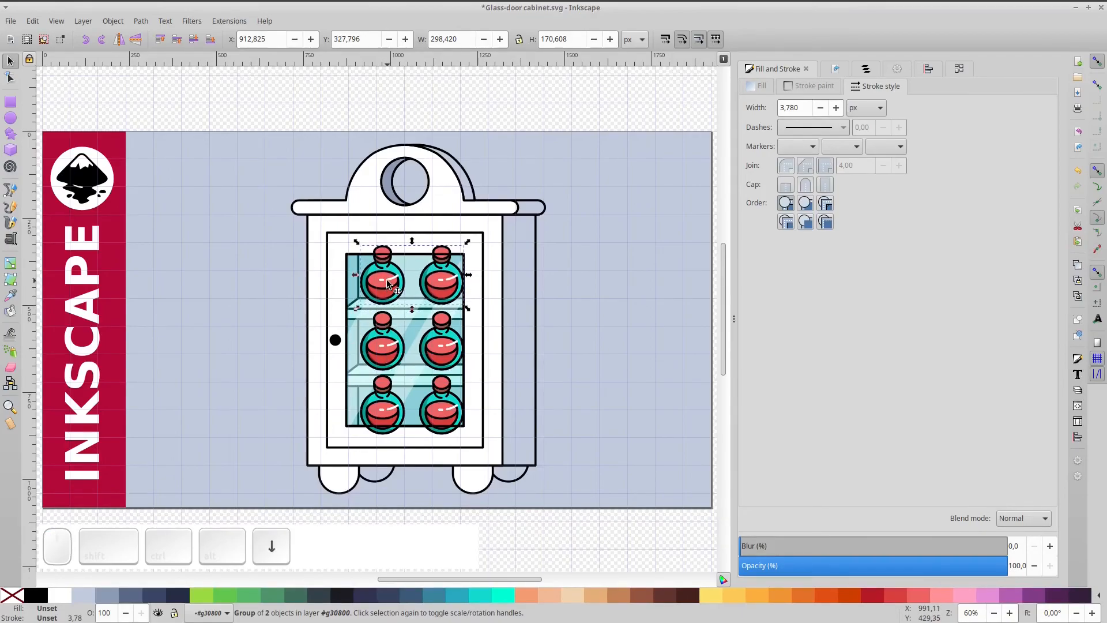
Step: Lower the bottle group behind the glass pane and its reflections, and save the document
click(494, 303)
click(452, 277)
click(194, 42)
click(194, 42)
click(193, 42)
click(195, 45)
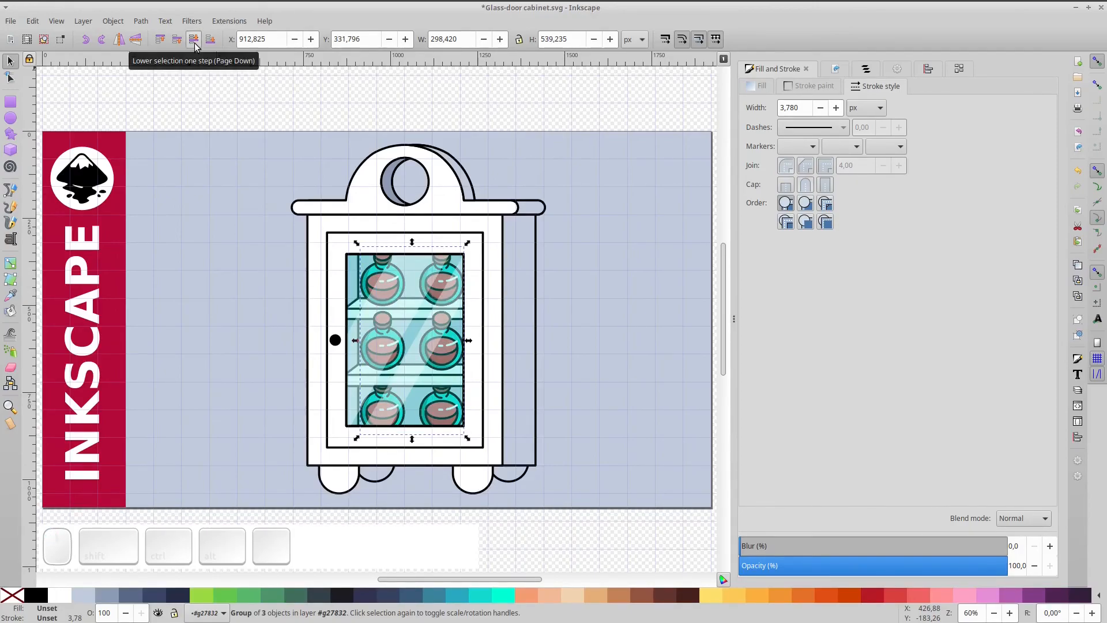
click(195, 45)
click(583, 90)
key(ctrl+s)
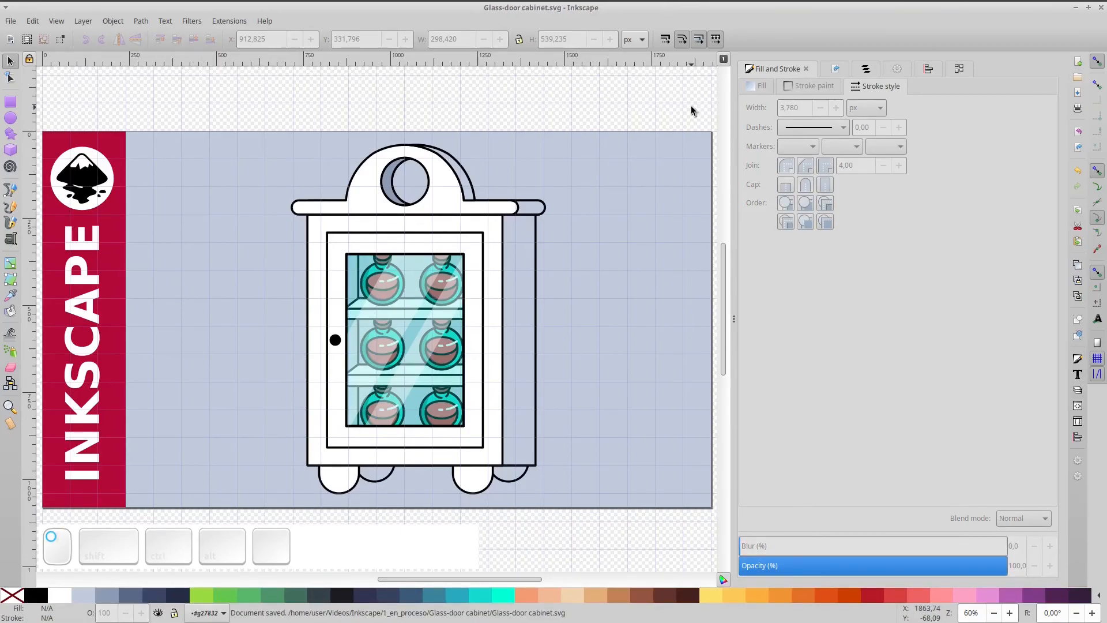